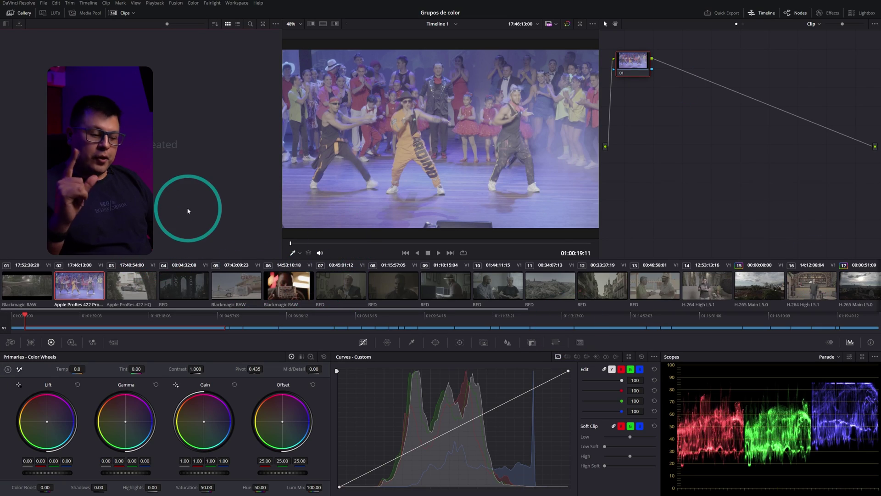
- Switch to the Edit page with the full timeline in view and the playhead at the start
key(shift+4)
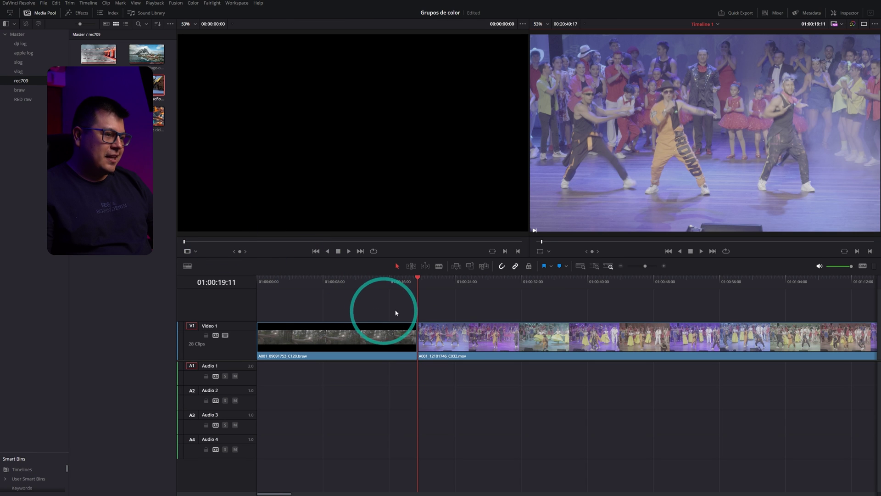
click(580, 266)
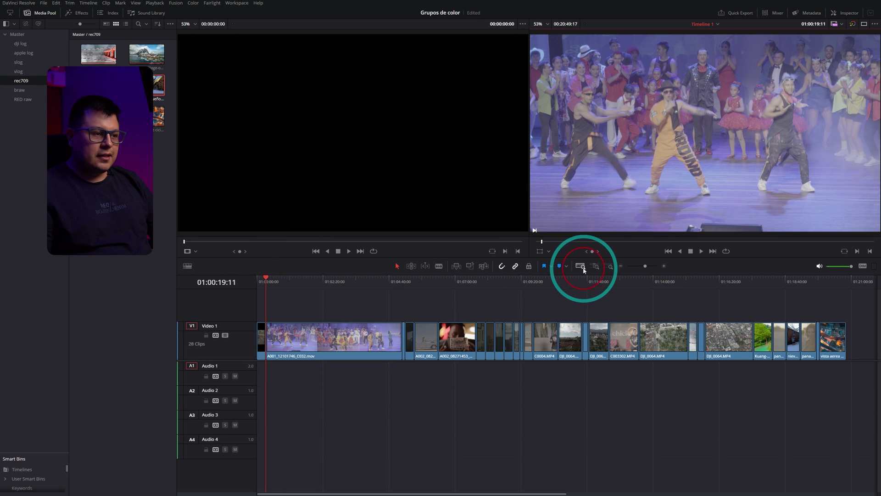
key(Home)
- Preview DJI_0064.MP4 from the dji log bin and the first A001 clip from apple log
click(21, 43)
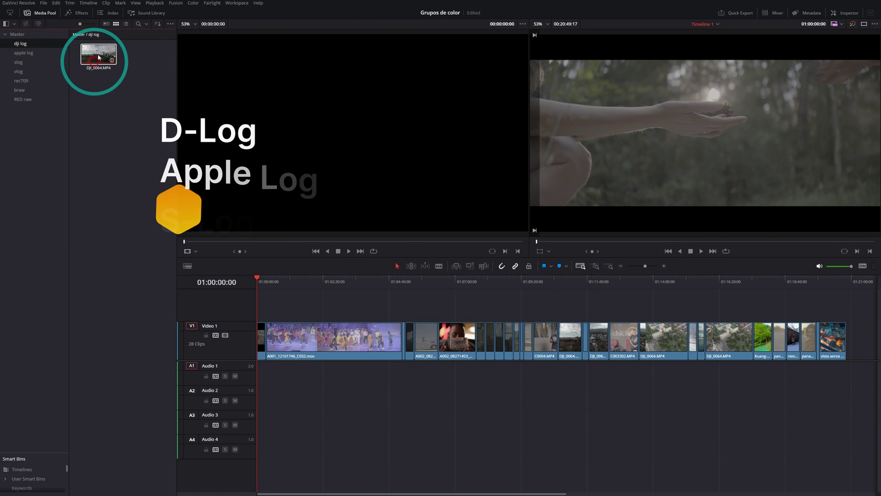
click(99, 57)
click(24, 53)
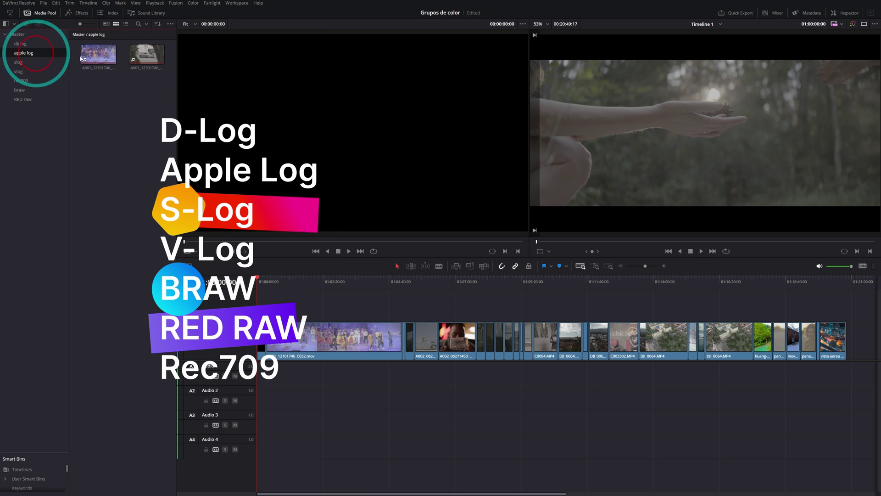
click(92, 56)
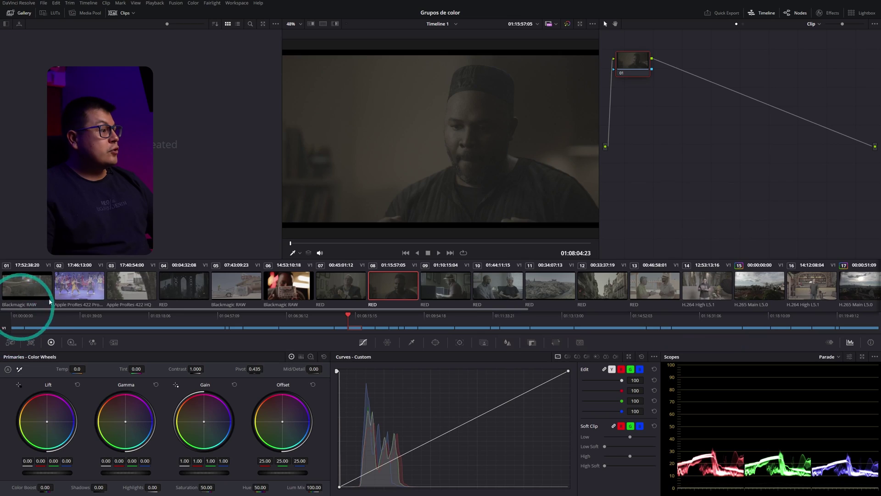
- Compare the dancers clip 02 and the car clip 03, ending with both selected together
click(80, 285)
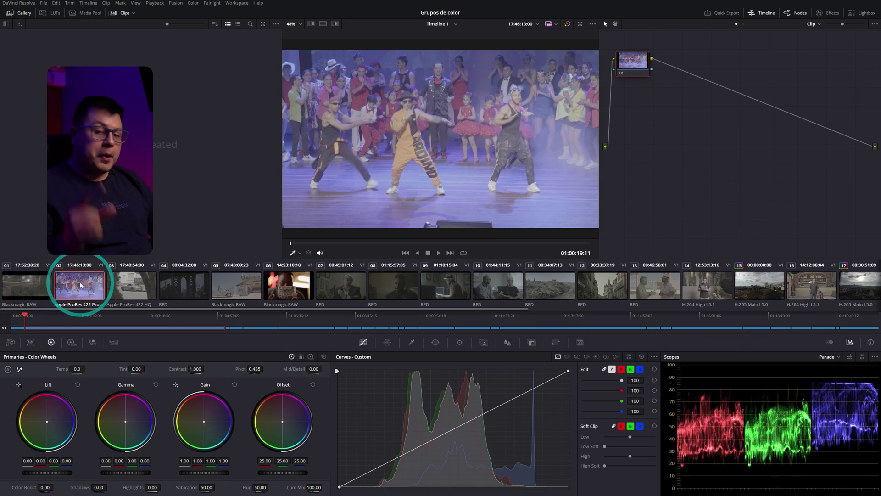
click(129, 290)
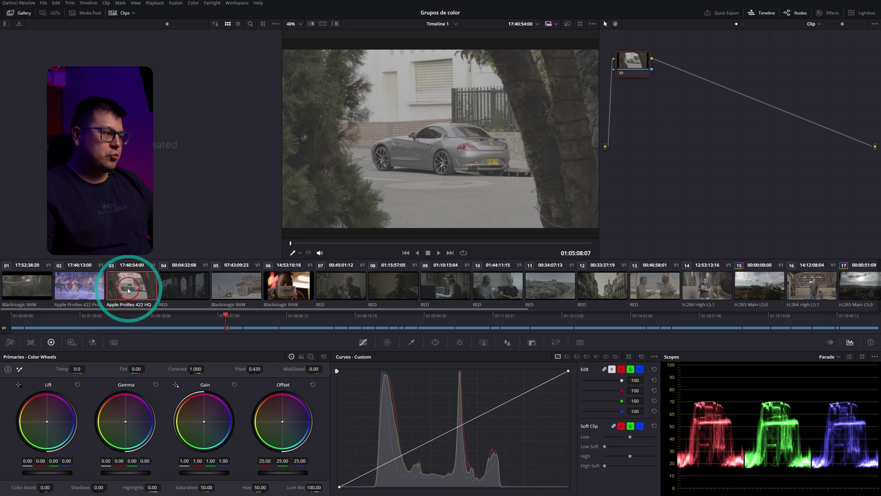
click(92, 287)
ctrl+click(122, 287)
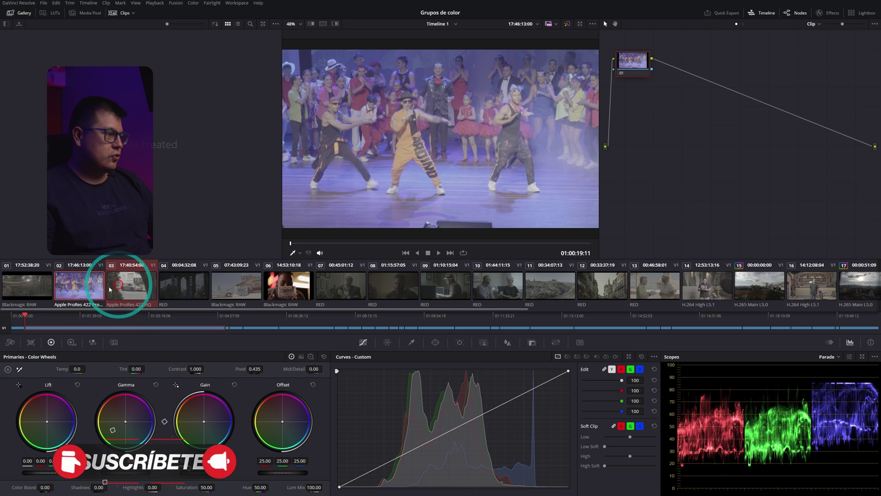
click(115, 286)
ctrl+click(127, 287)
click(126, 287)
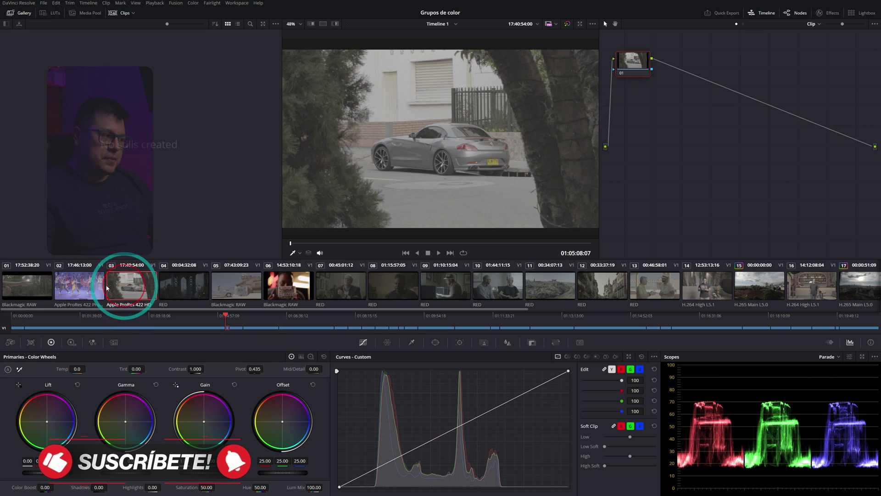
ctrl+click(124, 286)
click(112, 287)
click(92, 290)
ctrl+click(124, 291)
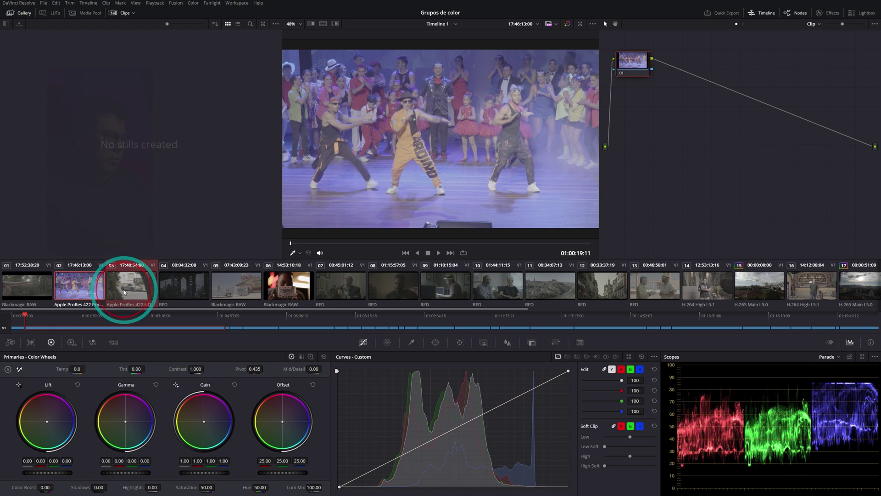
- Add the selected clips 02 and 03 into a new colour group named Apple LOG
right_click(127, 287)
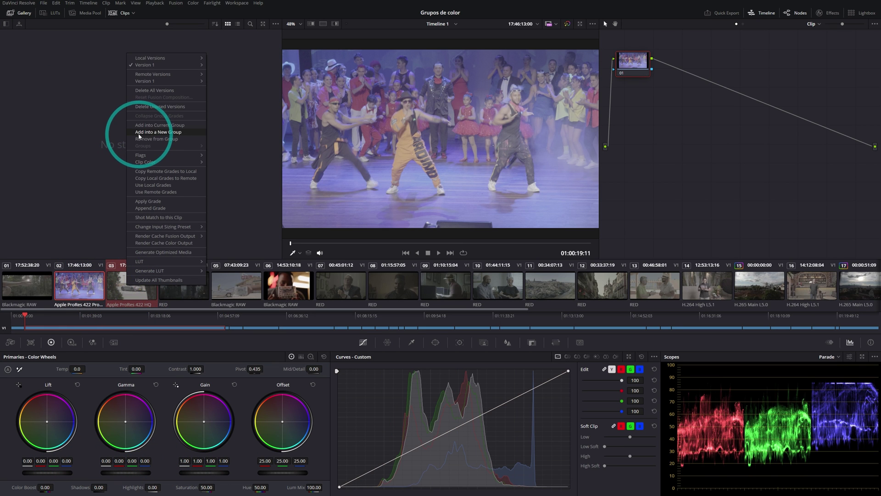
click(166, 134)
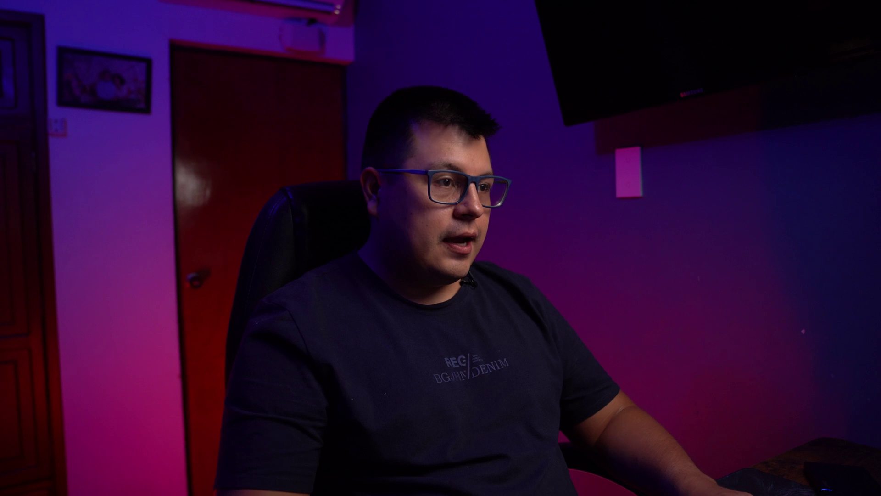
click(397, 224)
text(Apple LOG)
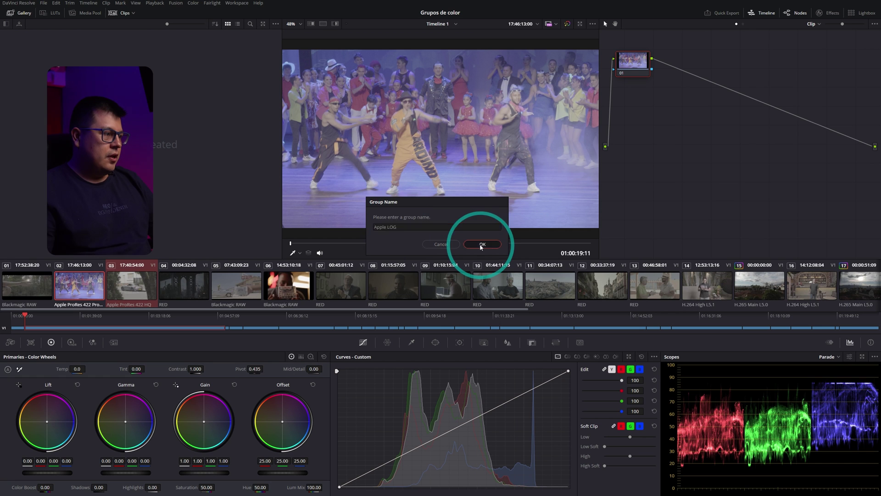
click(480, 245)
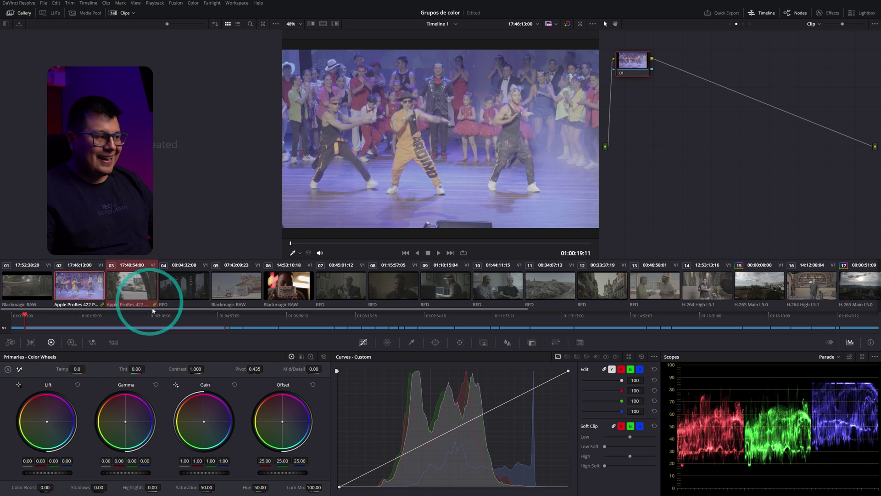
- Flip between grouped clips 02 and 03, finishing on the car shot, clip 03
click(120, 289)
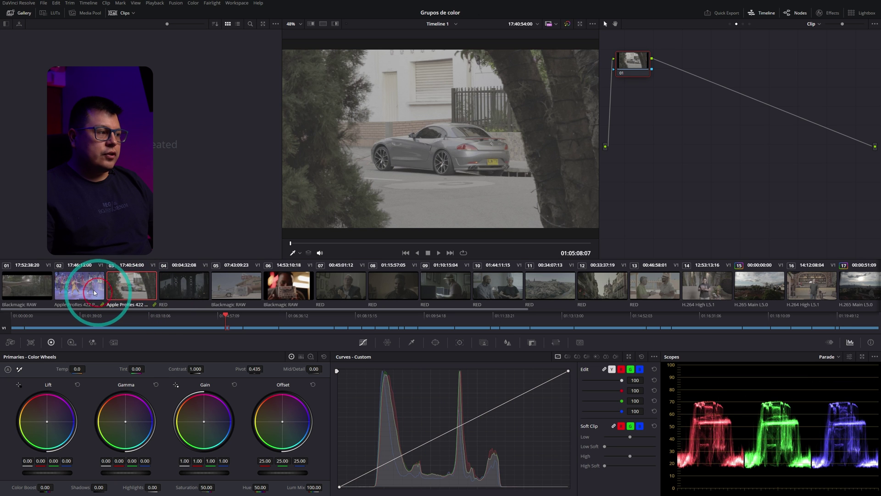
click(91, 291)
click(127, 289)
click(91, 289)
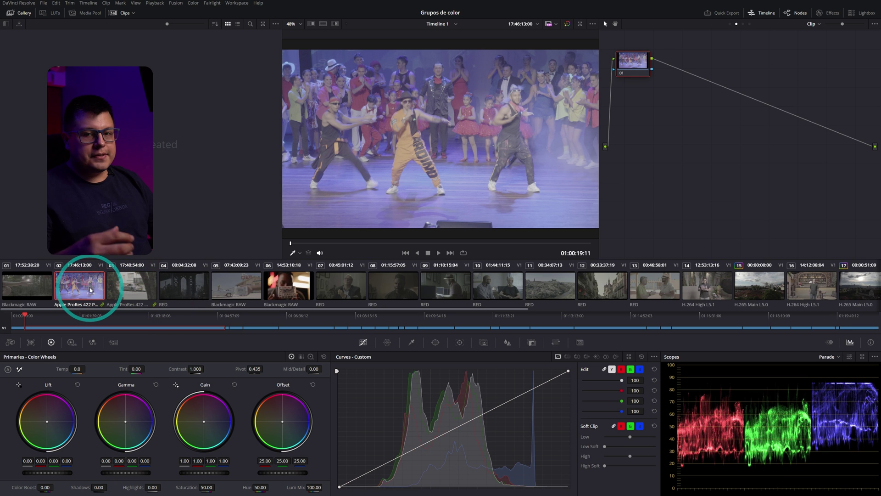
click(121, 292)
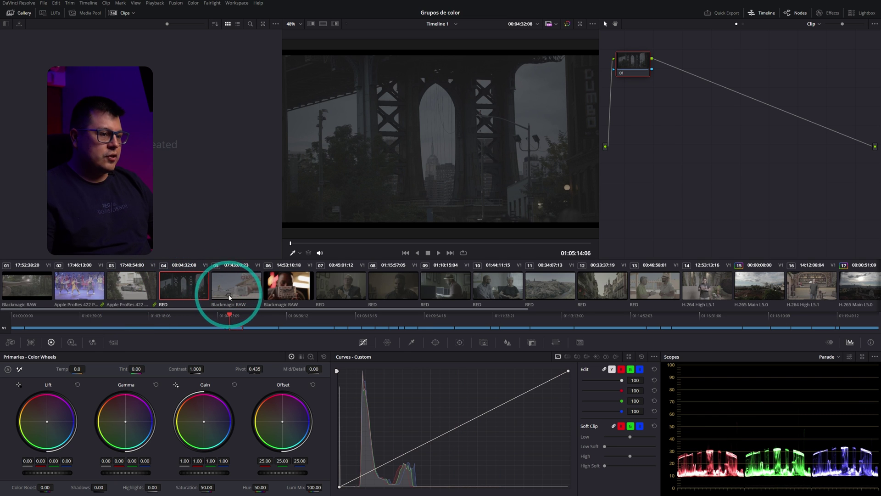
- Group clips 07 through 13 as RED RAW, then view clips 03 and 04
click(338, 285)
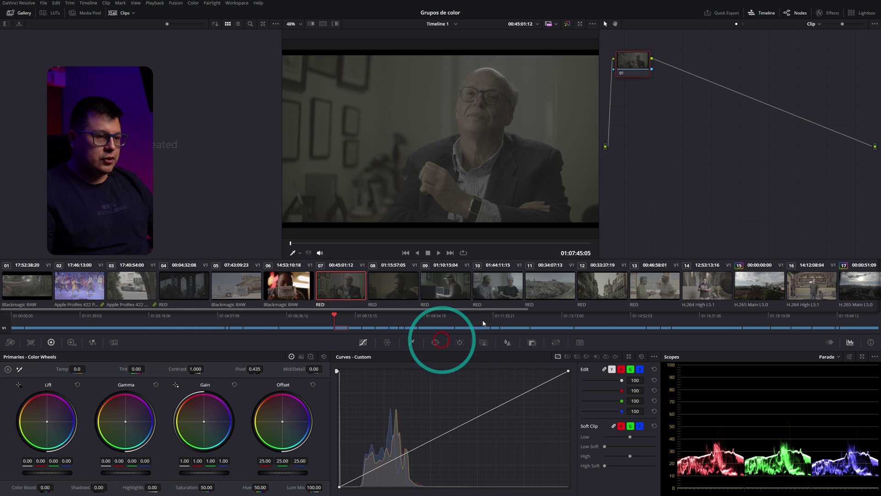
shift+click(642, 288)
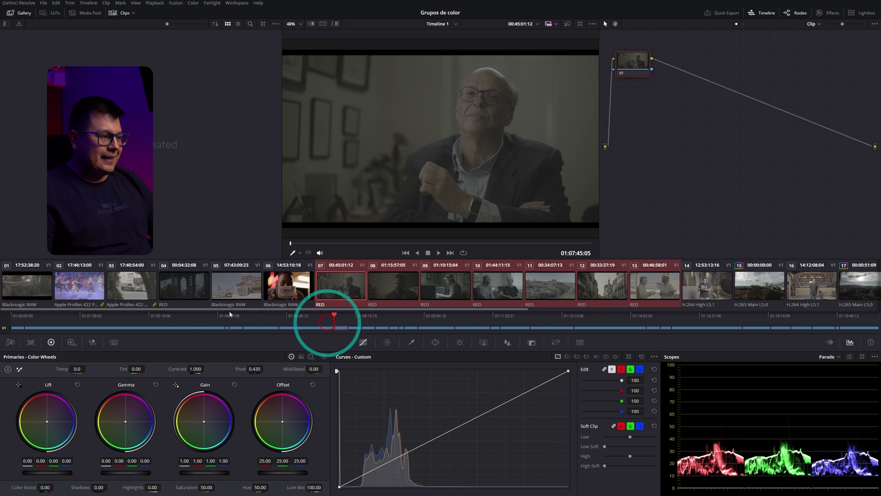
right_click(199, 289)
click(231, 134)
text(RED RAW)
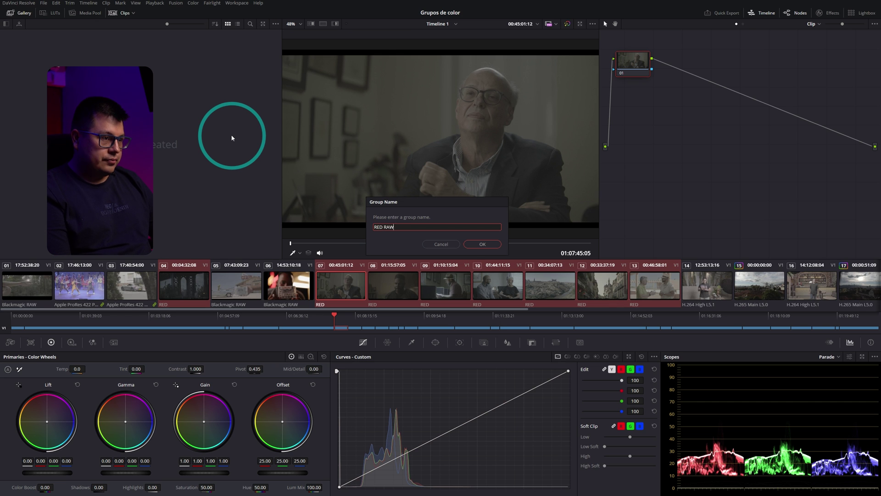
key(Return)
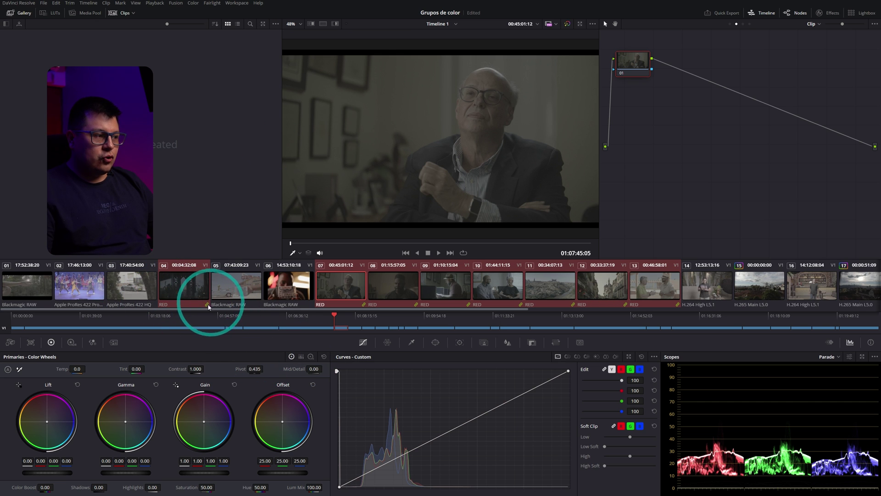
click(147, 289)
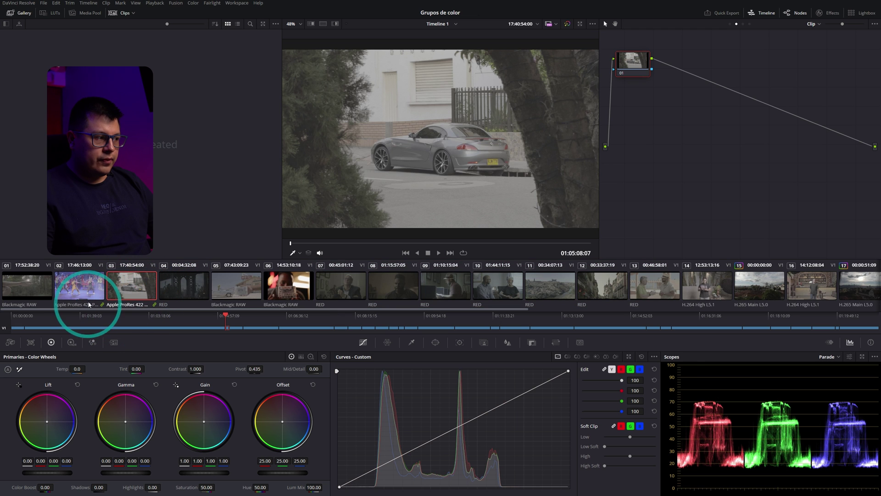
click(193, 295)
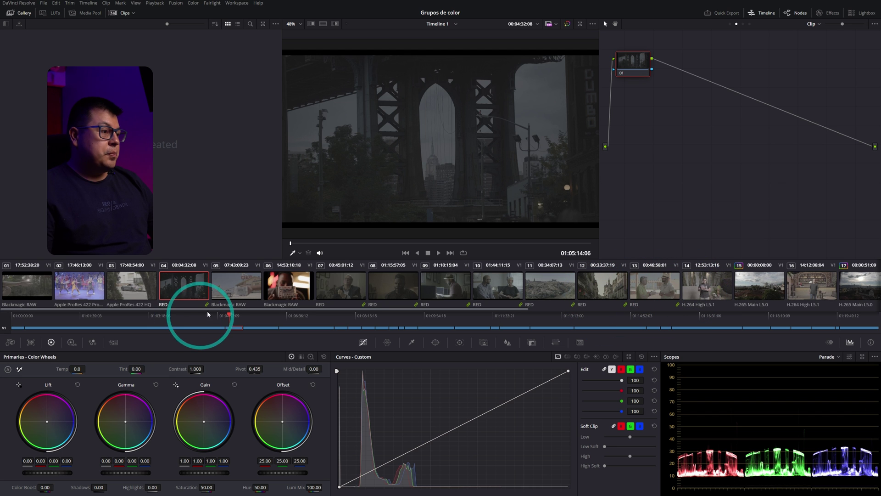
- Put the forest-hand clip 01 alone into a new BRAW colour group
click(29, 281)
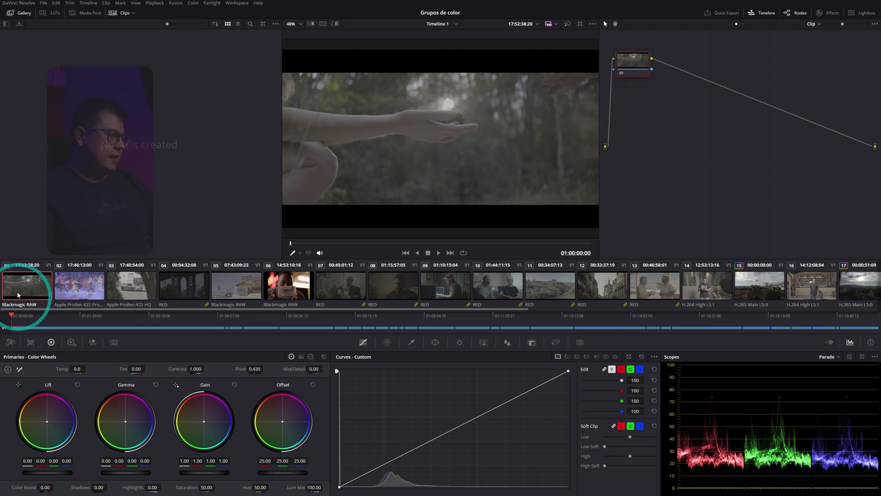
right_click(21, 291)
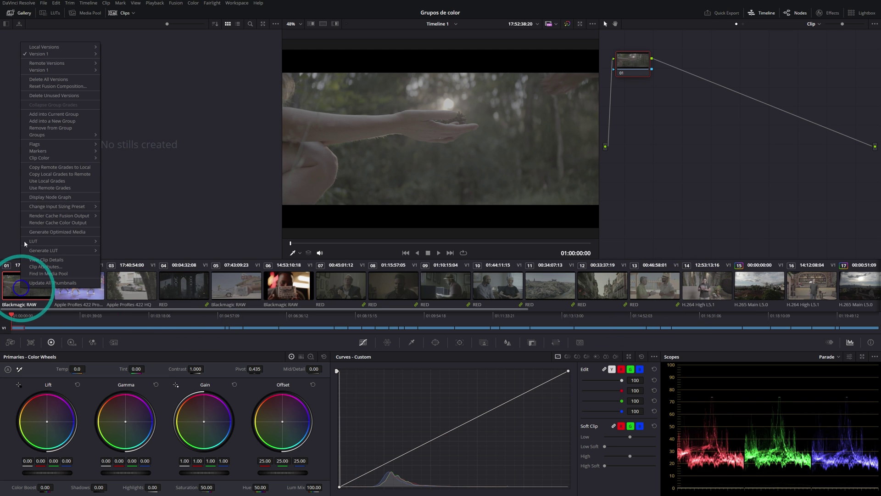
click(51, 121)
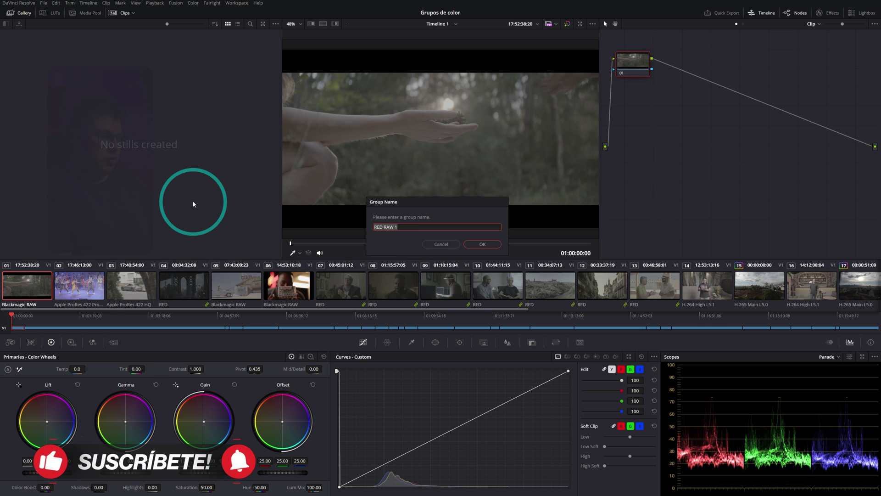
text(BRA)
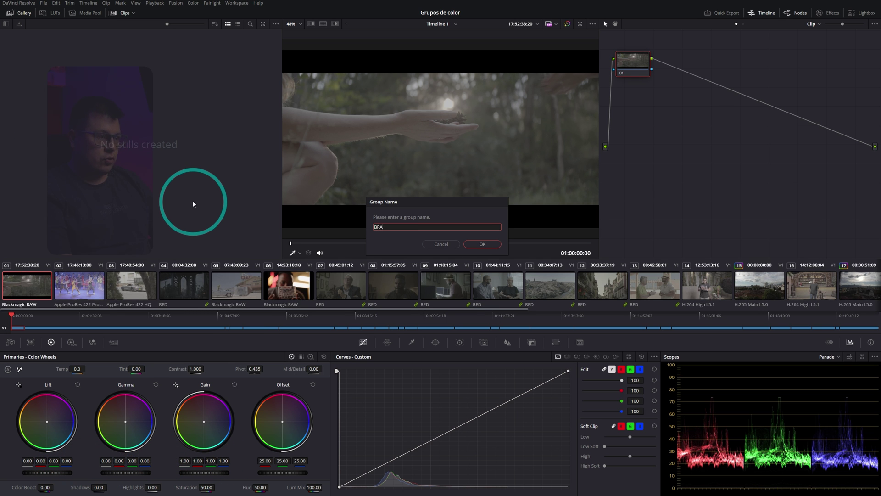
key(Return)
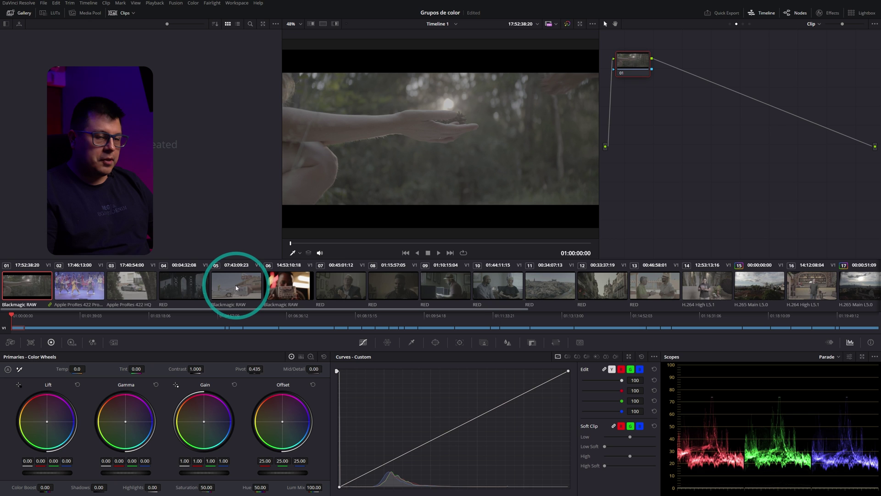
- Add the motel shot, clip 05, into clip 01's current colour group
right_click(222, 281)
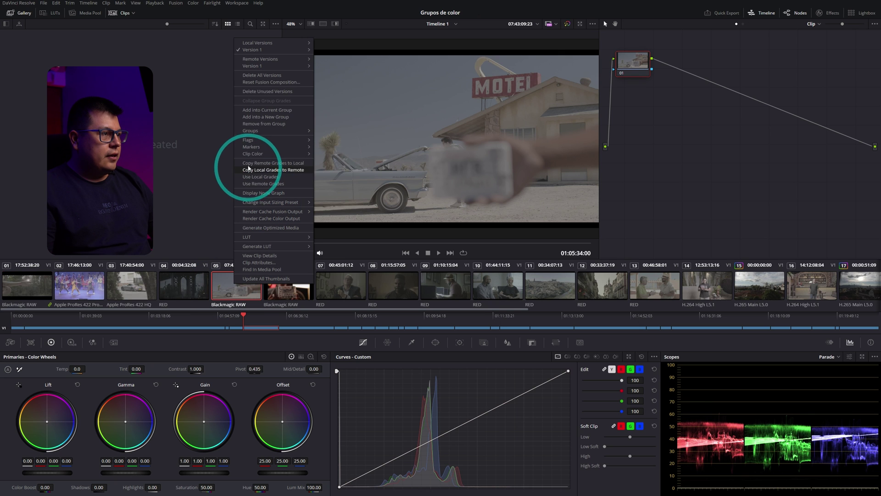
click(272, 115)
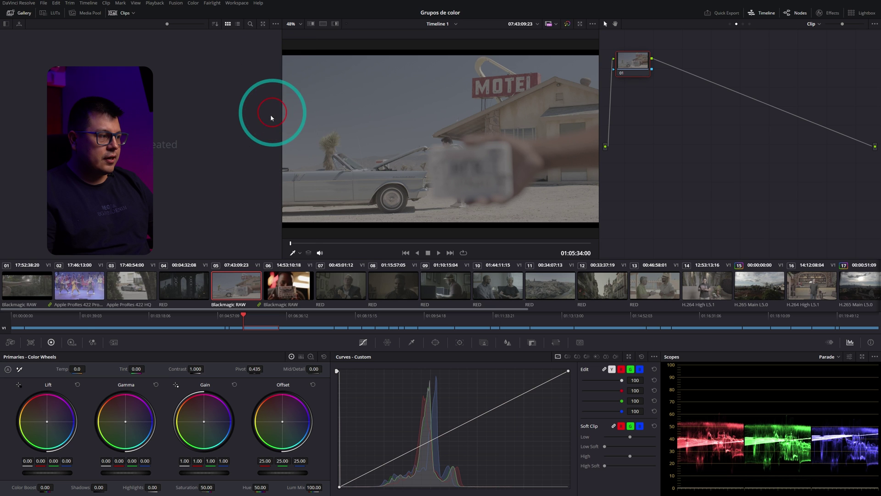
click(34, 285)
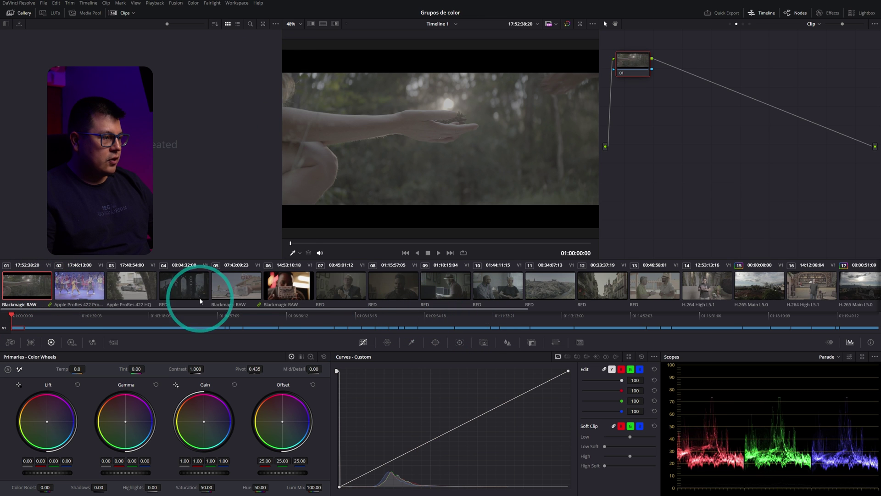
- Add clip 06 into the current colour group too, then compare it with clip 05
click(272, 286)
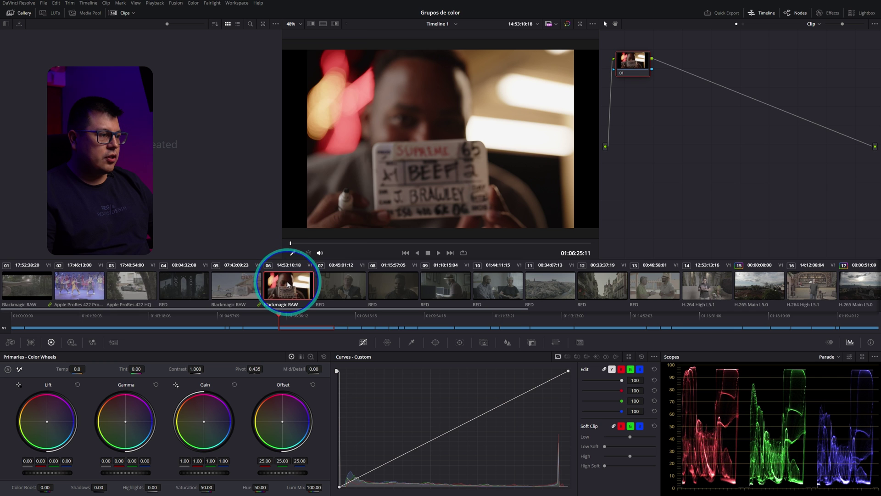
right_click(288, 284)
click(318, 108)
click(234, 284)
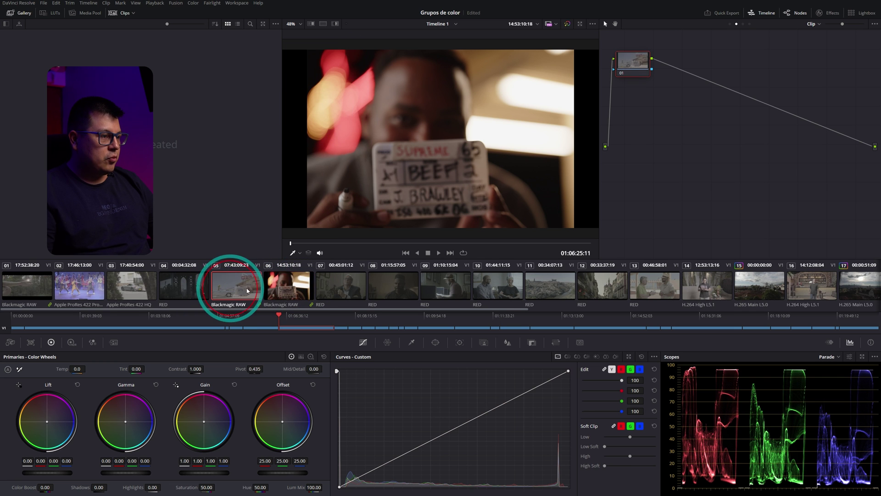
click(281, 289)
- Start a new colour group named SONY slog3 from clip 14
scroll(431, 284, right, 4)
right_click(446, 281)
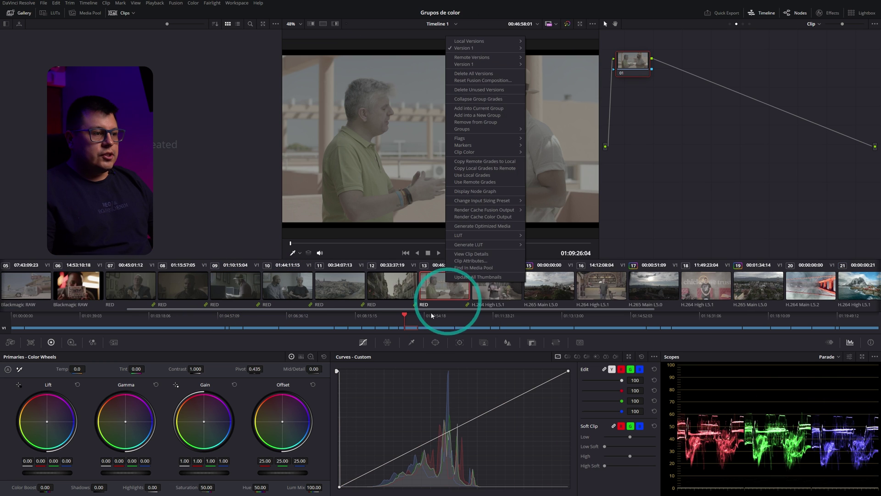
scroll(430, 310, right, 2)
click(402, 289)
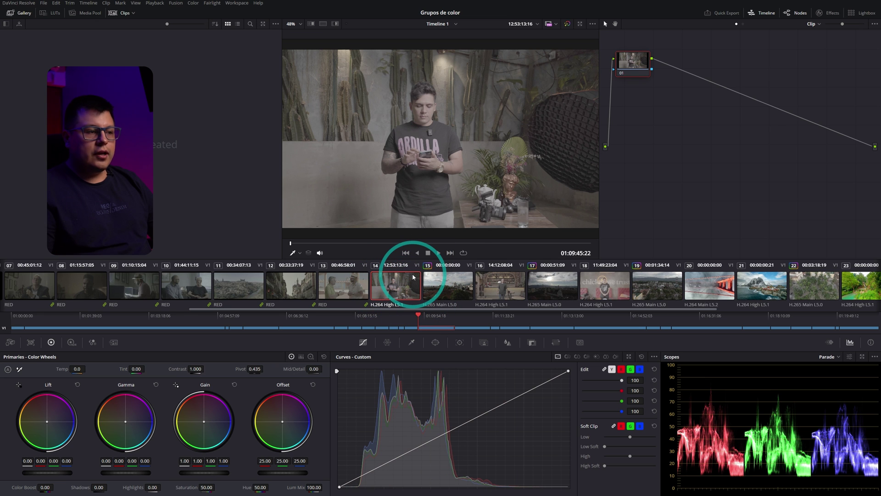
right_click(404, 290)
click(426, 119)
text(SONY slog3)
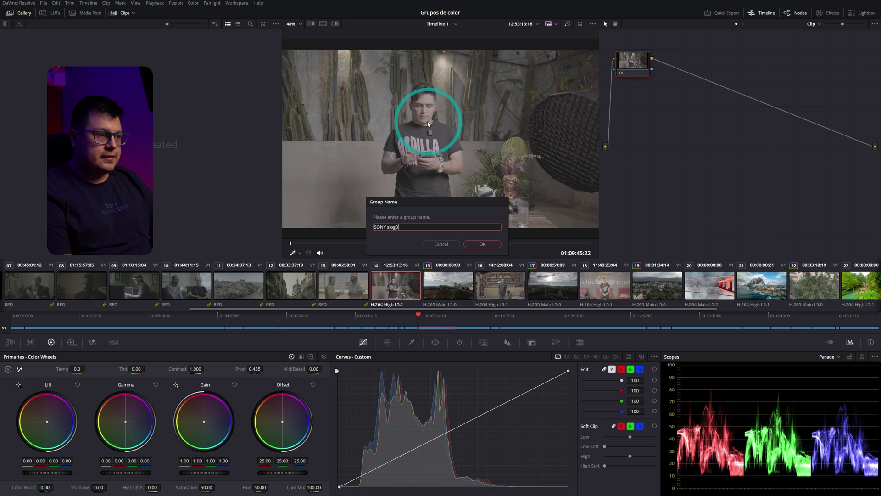
key(Return)
click(500, 286)
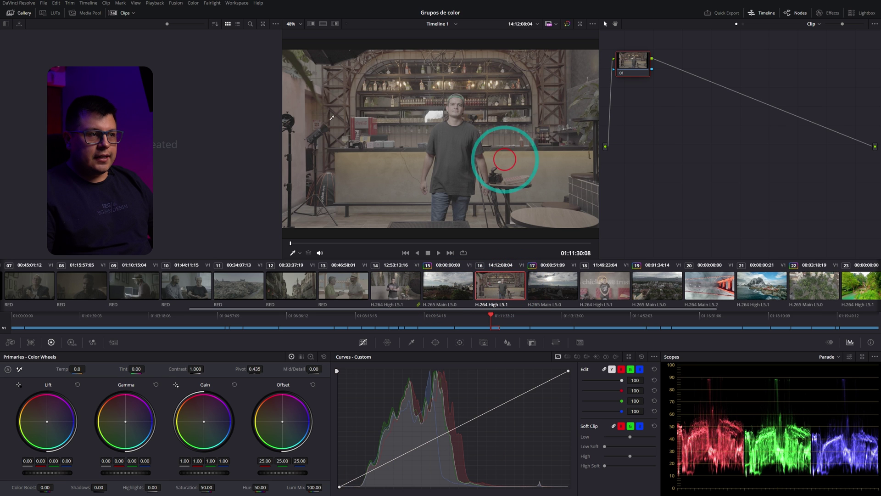
- Assign clips 16 and 18 to the SONY slog3 group
right_click(502, 289)
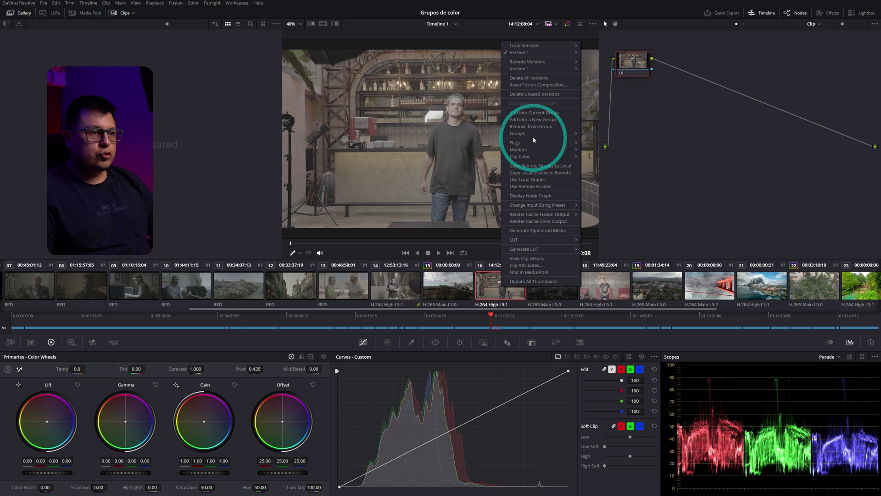
mouse_move(545, 137)
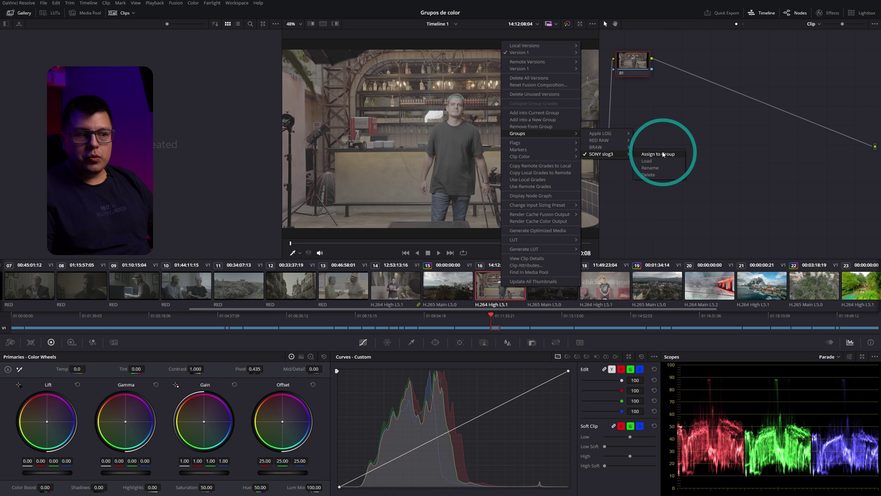
click(663, 154)
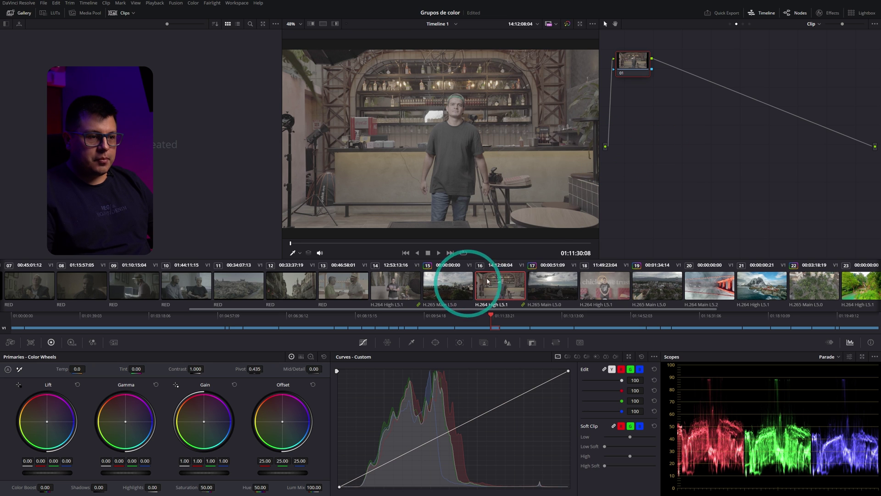
click(599, 288)
right_click(599, 288)
mouse_move(630, 141)
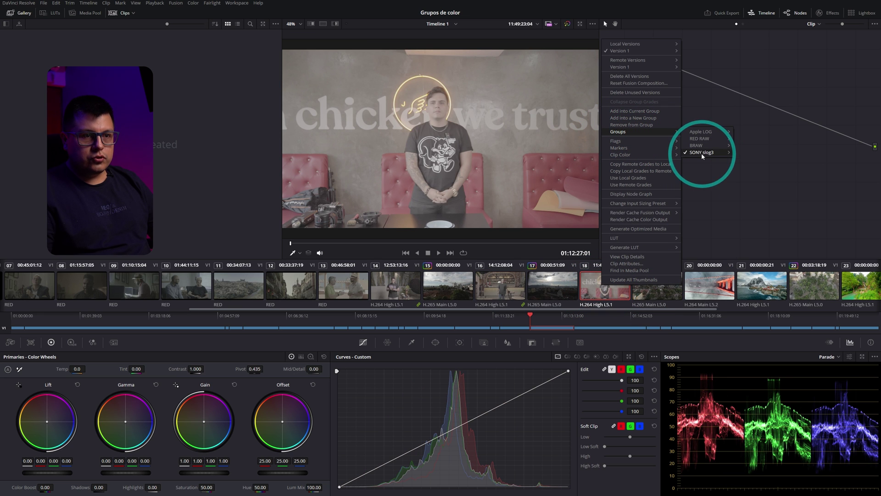
mouse_move(702, 153)
click(760, 153)
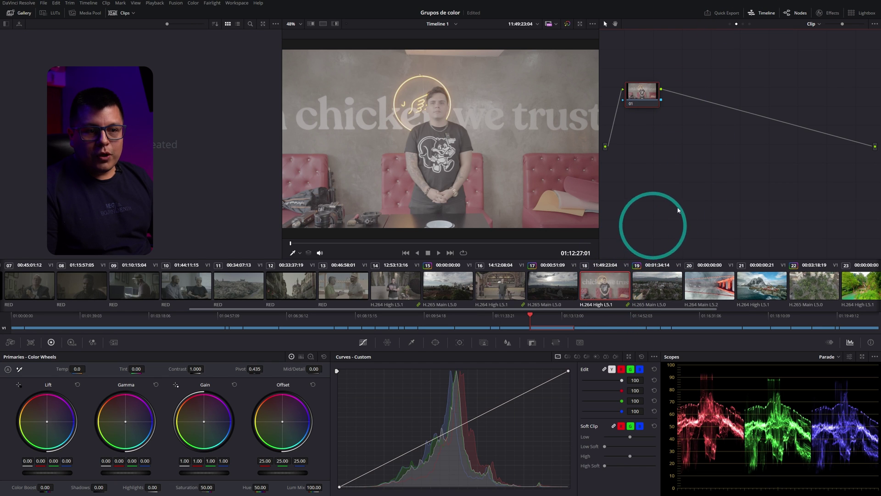
click(709, 286)
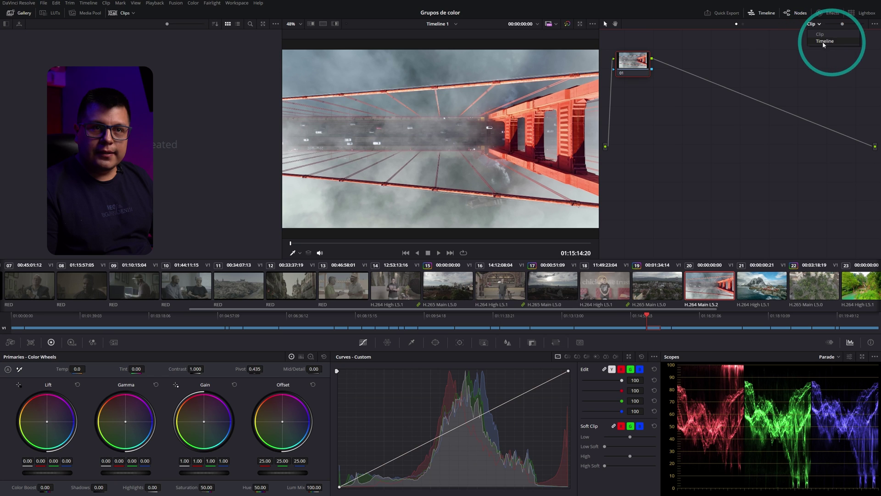
click(591, 295)
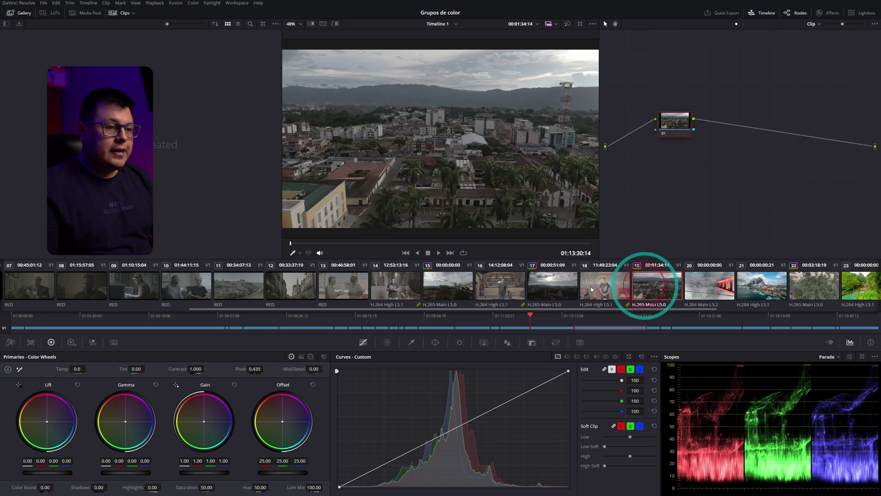
- Filter the clip strip to the SONY slog3 clips, select clip 03, and show the Effects Library
click(614, 295)
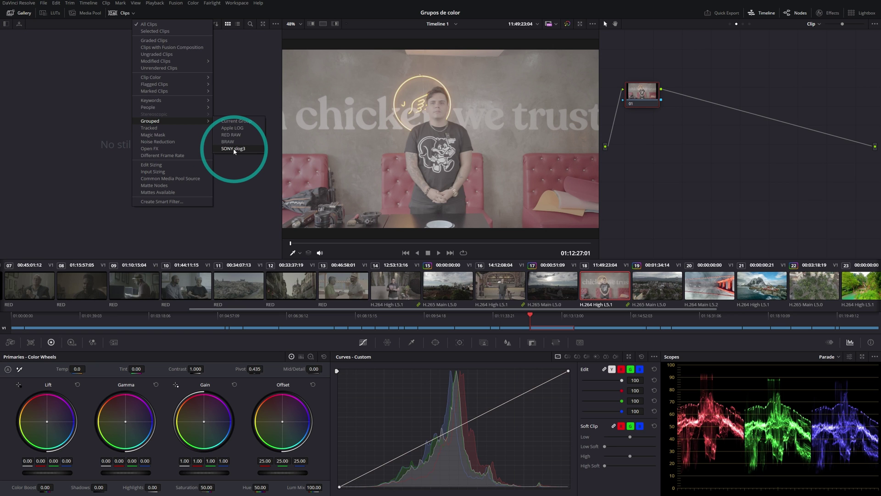
click(79, 285)
click(35, 284)
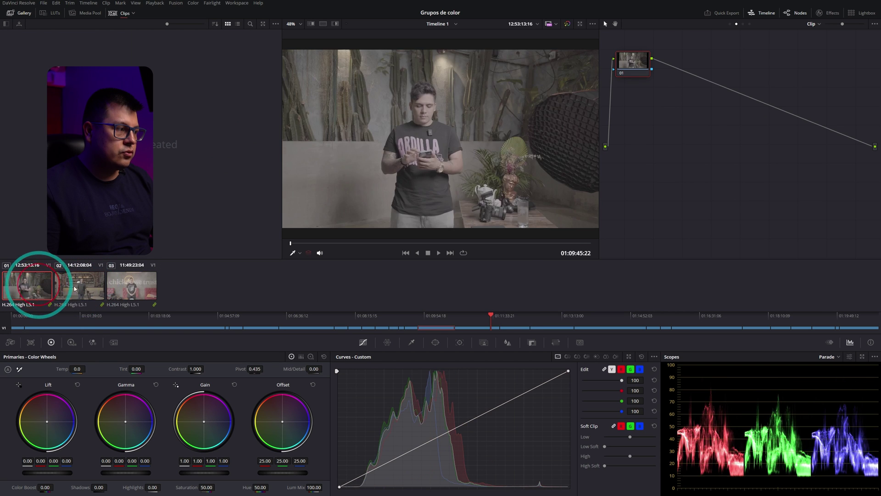
click(79, 285)
click(130, 290)
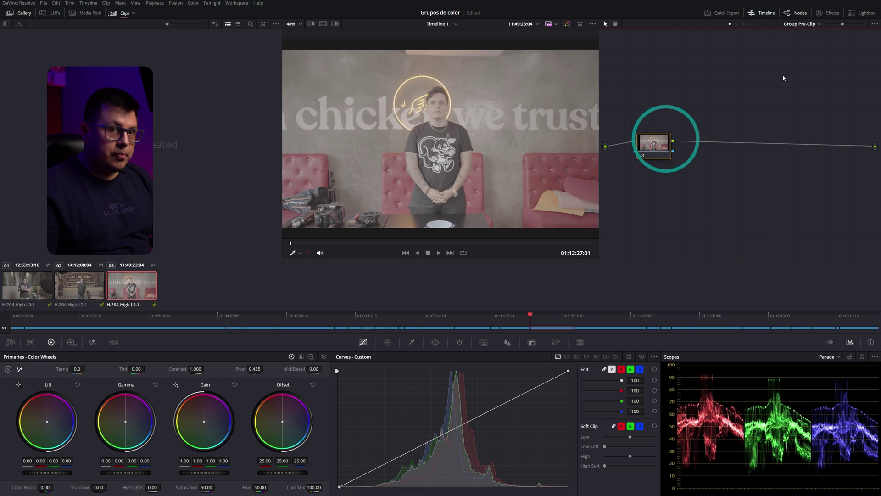
click(830, 14)
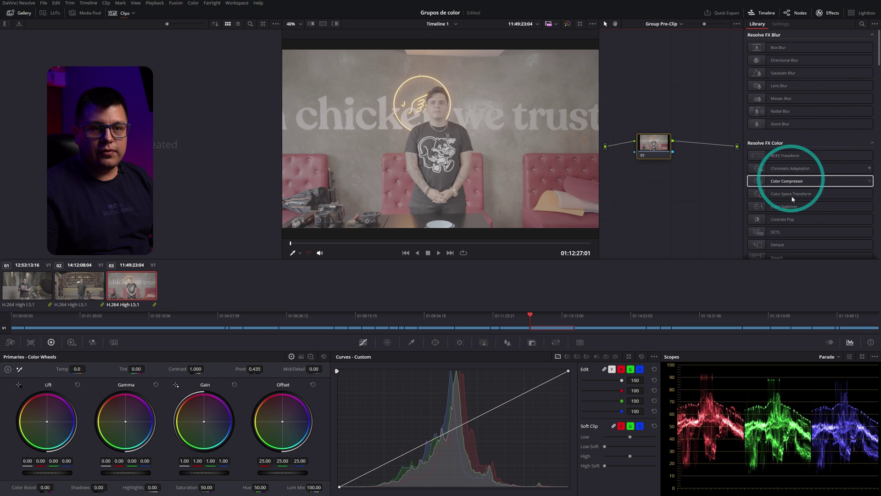
- Add a Color Space Transform to pre-clip node 01: S-Log3 to DaVinci Wide Gamut / DaVinci Intermediate
drag(643, 155, 654, 146)
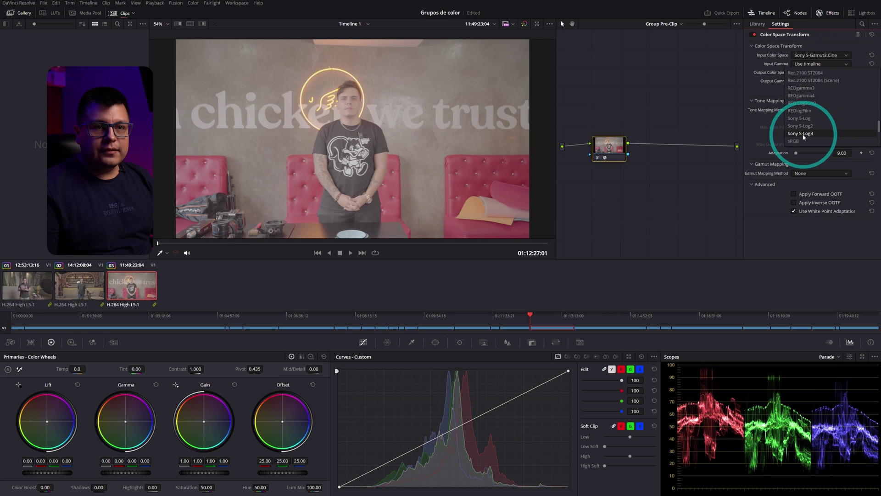
click(803, 133)
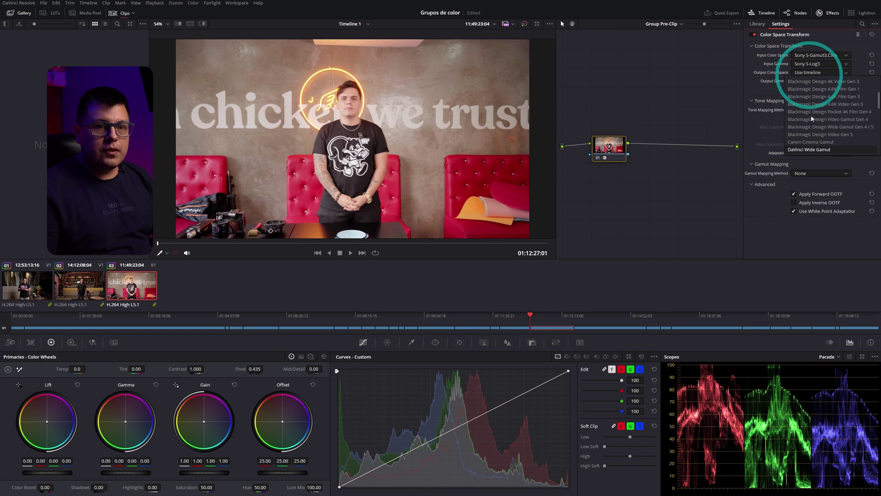
click(815, 149)
click(808, 81)
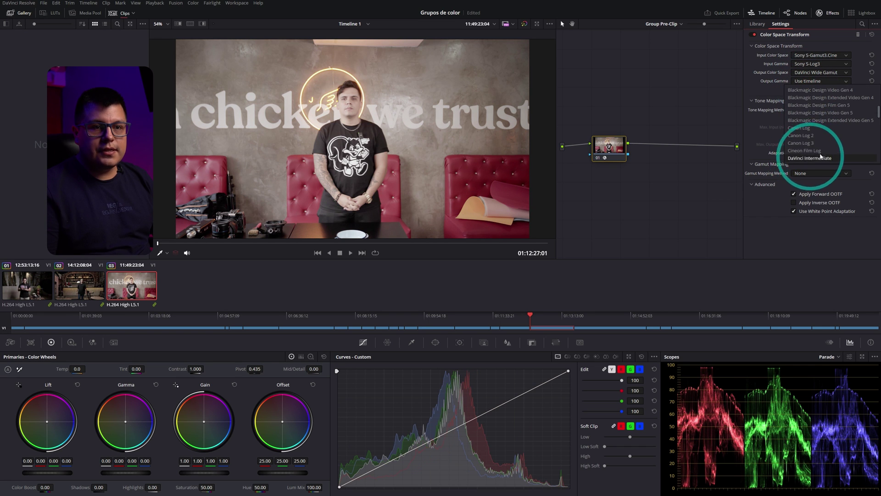
click(809, 157)
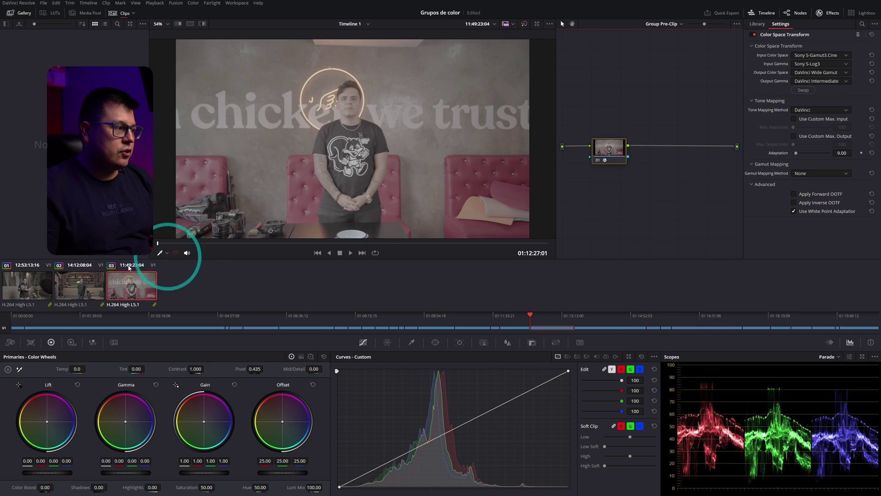
- Check the transform's result on clips 02 and 01, then return to clip 03
click(79, 285)
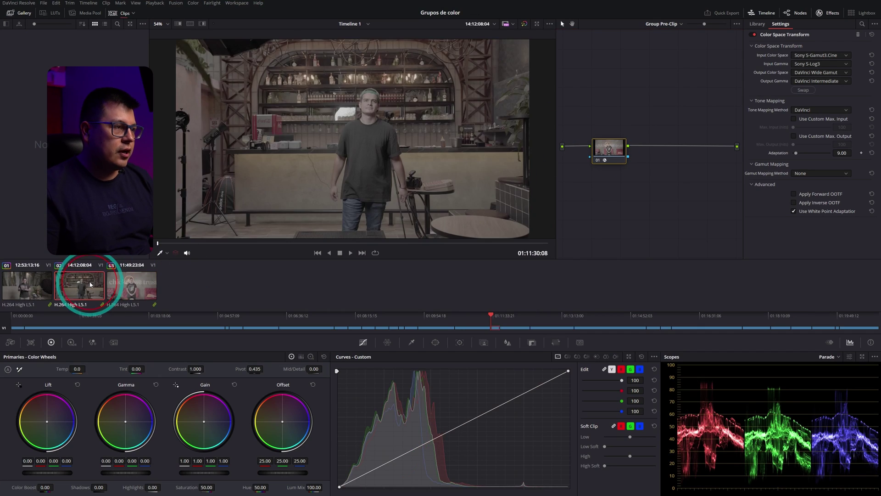
click(27, 284)
click(131, 284)
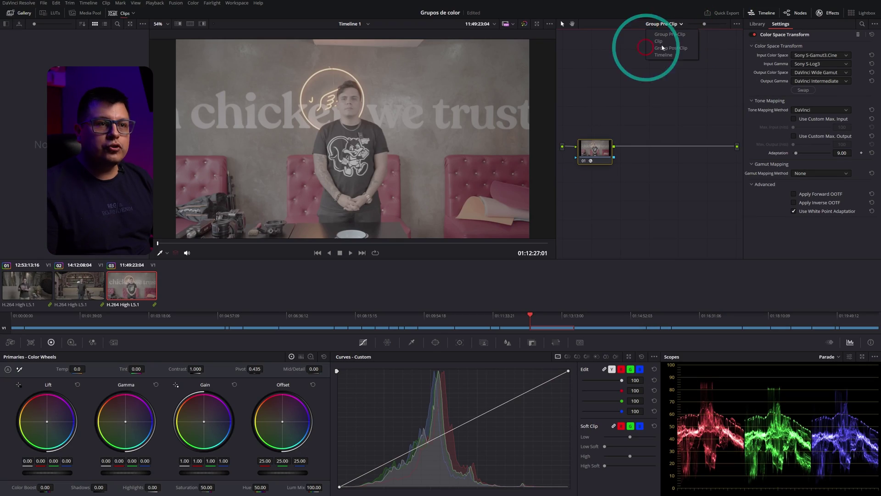
- Add a group post-clip Color Space Transform from DaVinci Intermediate to Rec.709 / Gamma 2.4
click(662, 47)
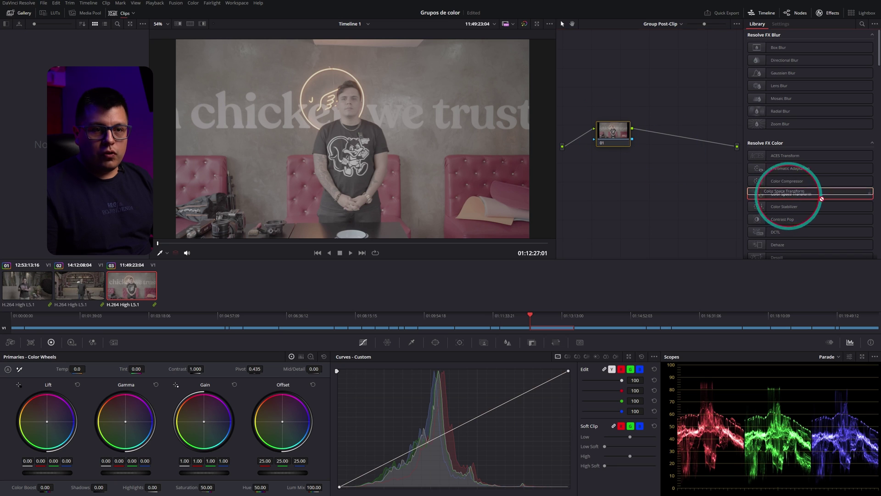
drag(615, 136, 616, 134)
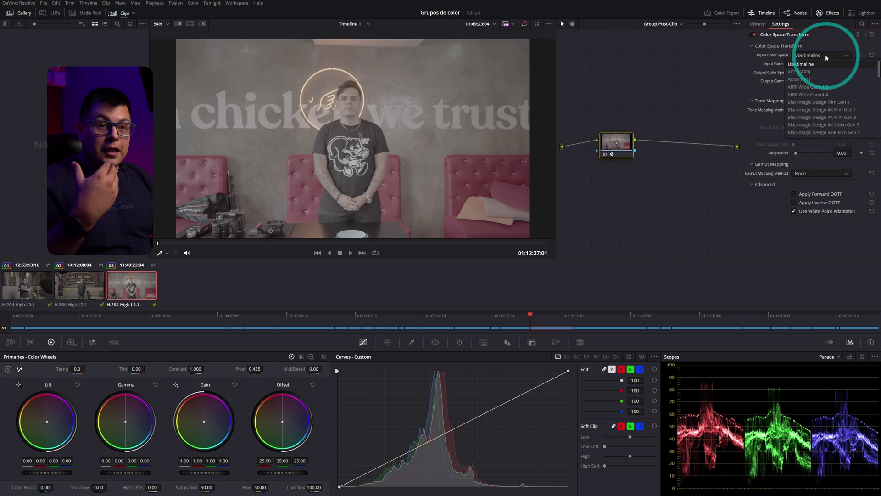
scroll(819, 133, down, 3)
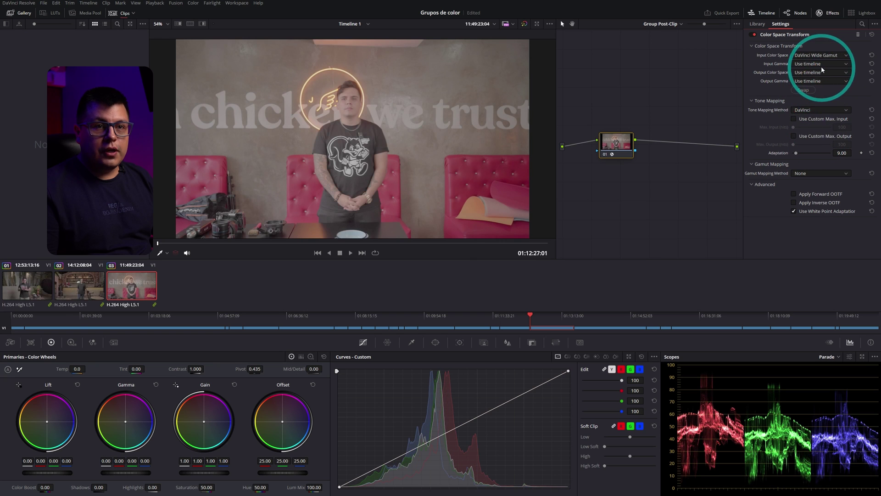
click(821, 69)
click(817, 141)
click(808, 73)
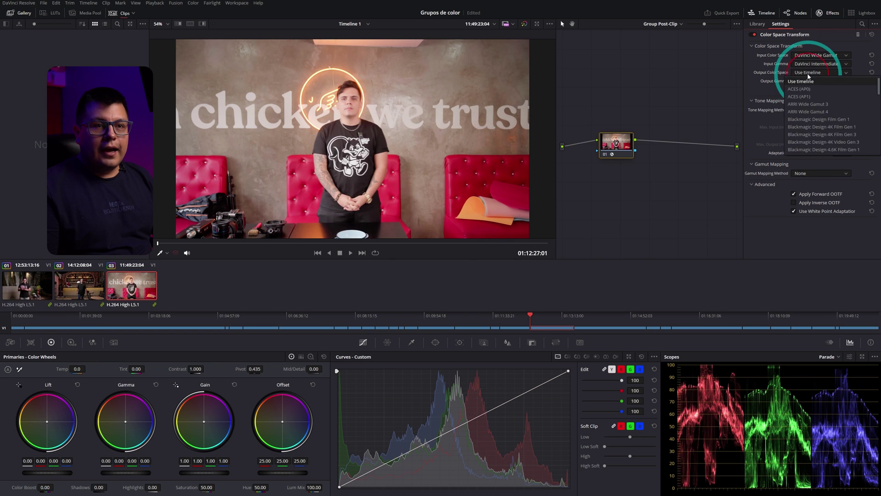
click(801, 149)
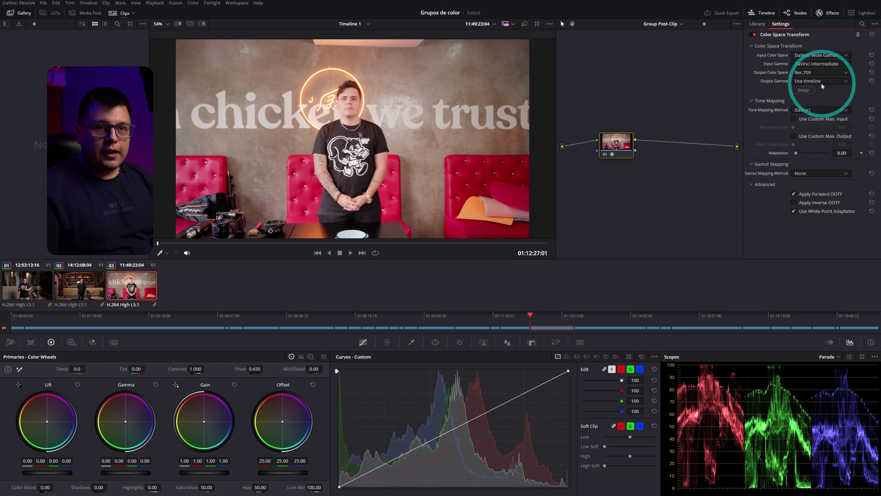
click(821, 83)
click(806, 139)
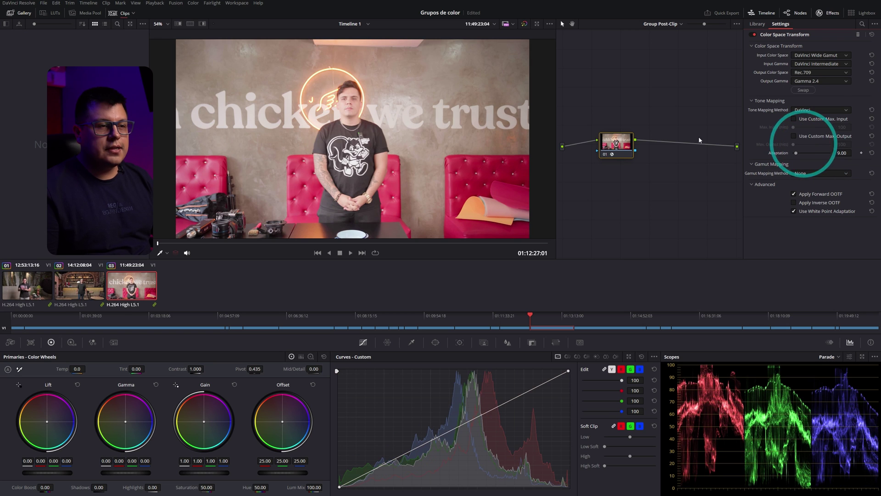
drag(611, 148, 624, 147)
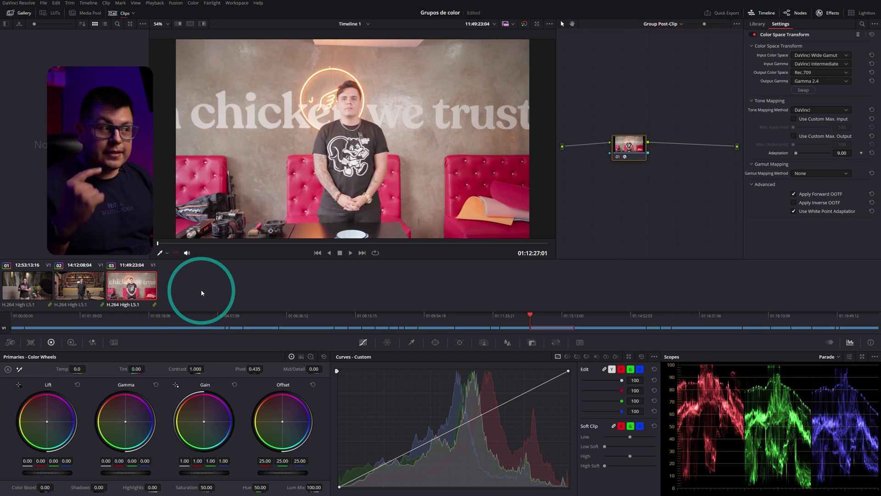
- Review clips 02 and 01, then in Group Pre-Clip compare the bar and chicken clips 02 and 03
click(79, 287)
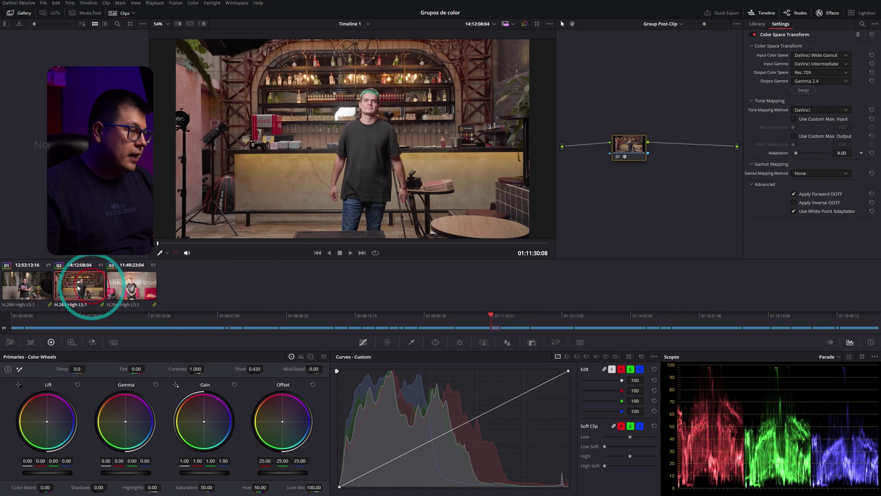
click(35, 285)
drag(619, 152, 632, 146)
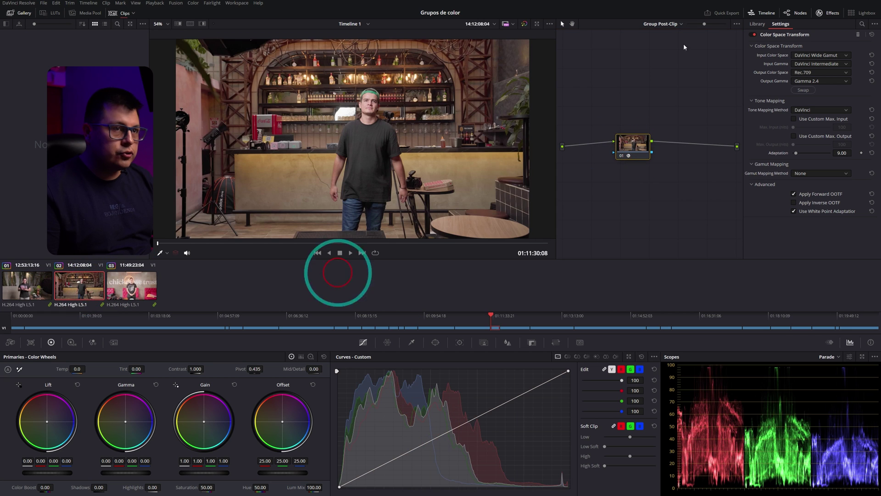
click(668, 35)
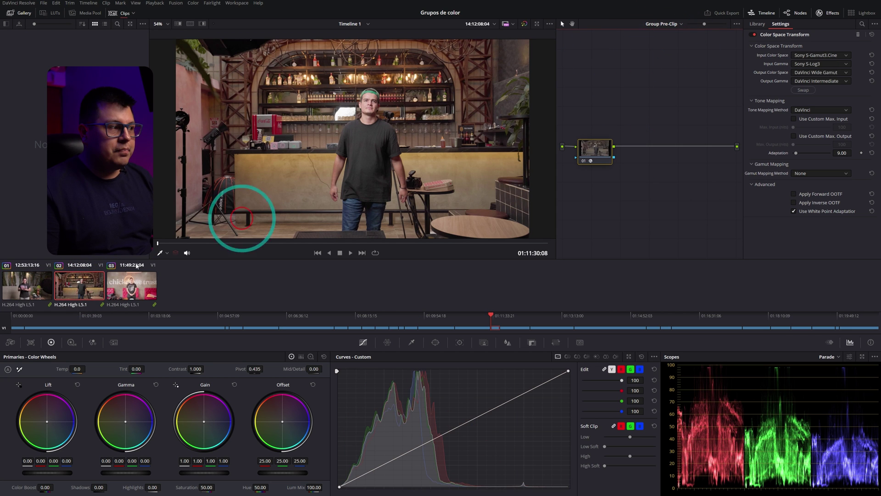
click(124, 284)
click(73, 291)
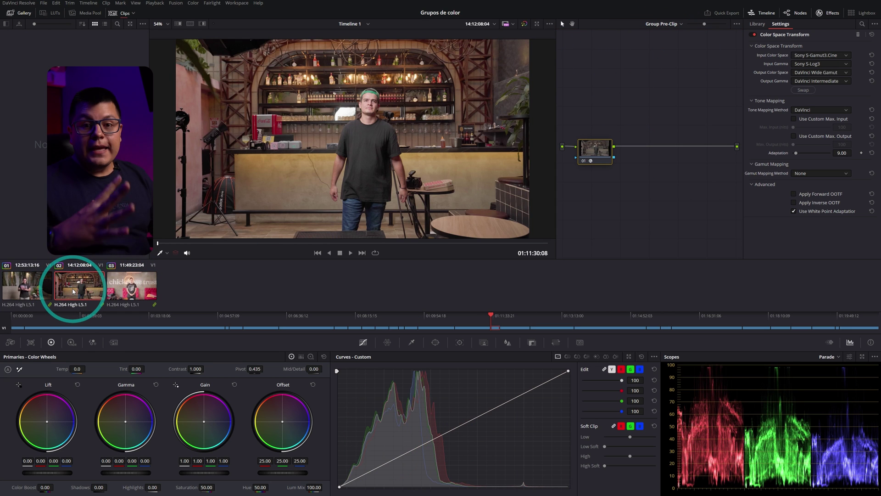
click(121, 285)
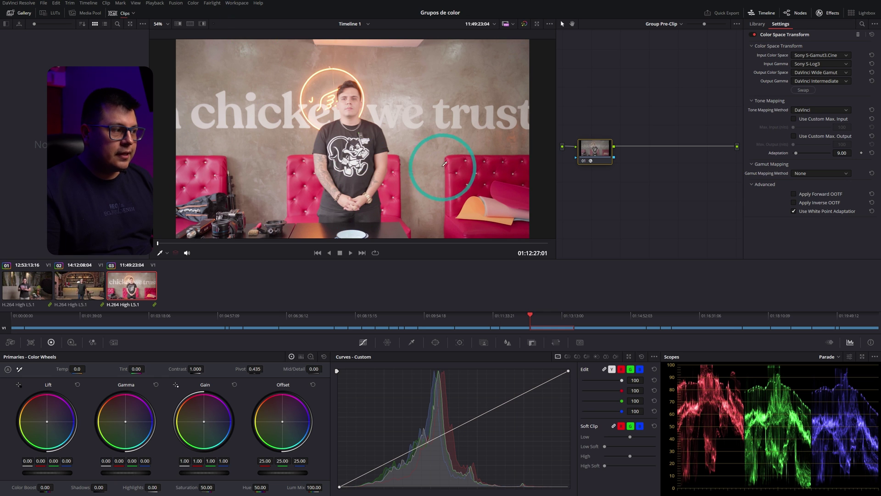
click(78, 288)
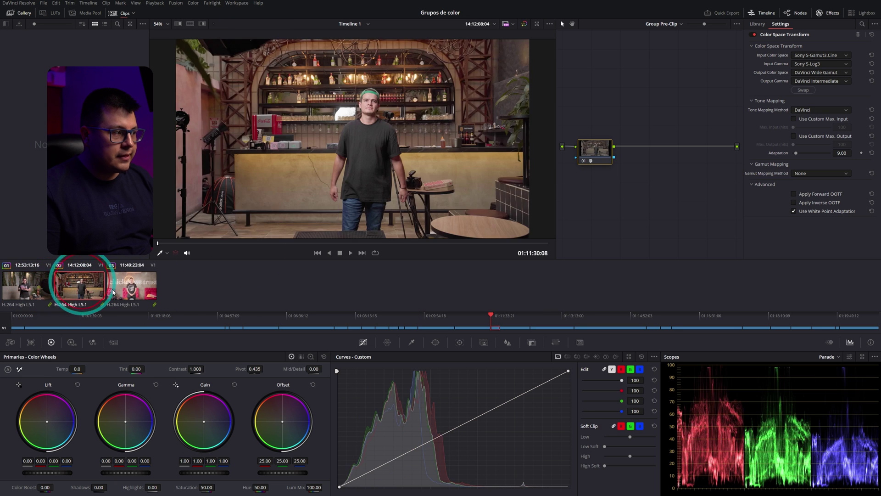
click(131, 286)
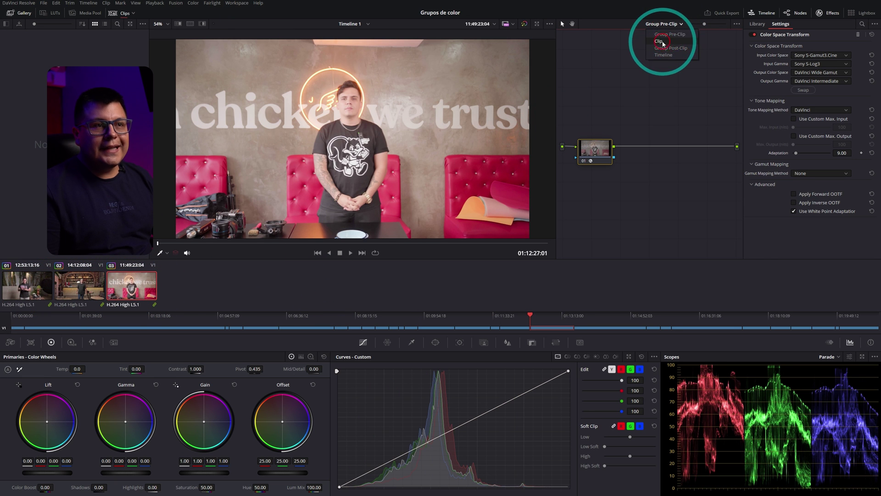
- On clip 03, lower the expo node's offset, then add a contra node with contrast 1.124 and pivot 0.465
click(661, 41)
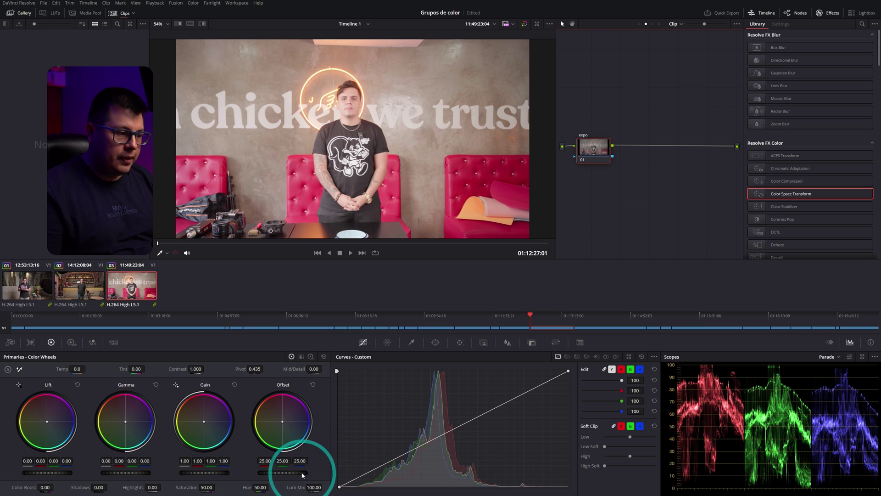
drag(301, 471, 168, 467)
key(alt+s)
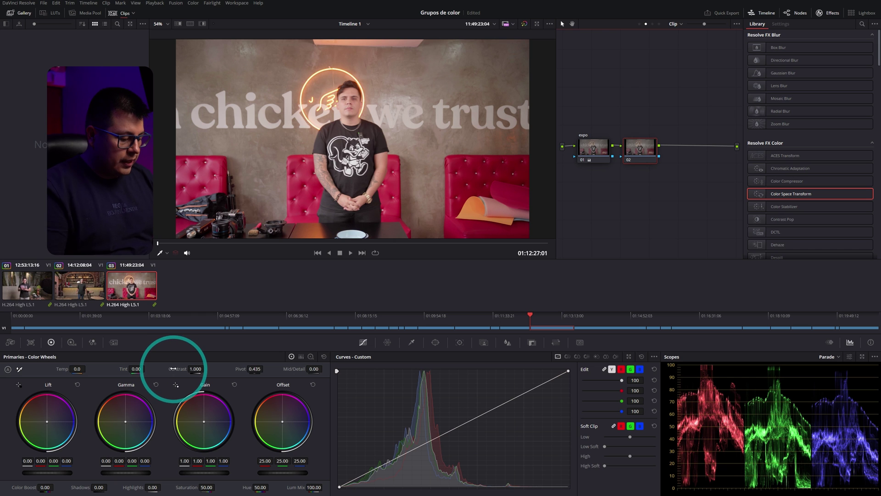
text(ontra)
click(205, 372)
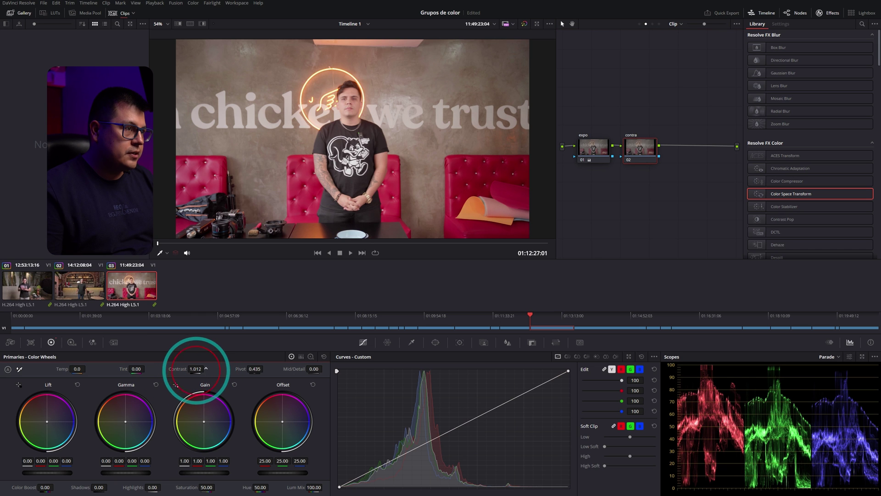
drag(196, 369, 194, 370)
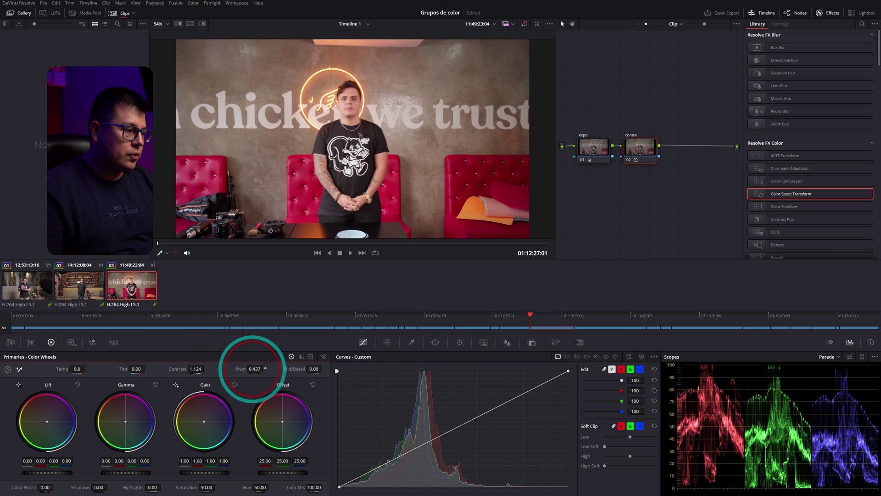
drag(252, 368, 265, 368)
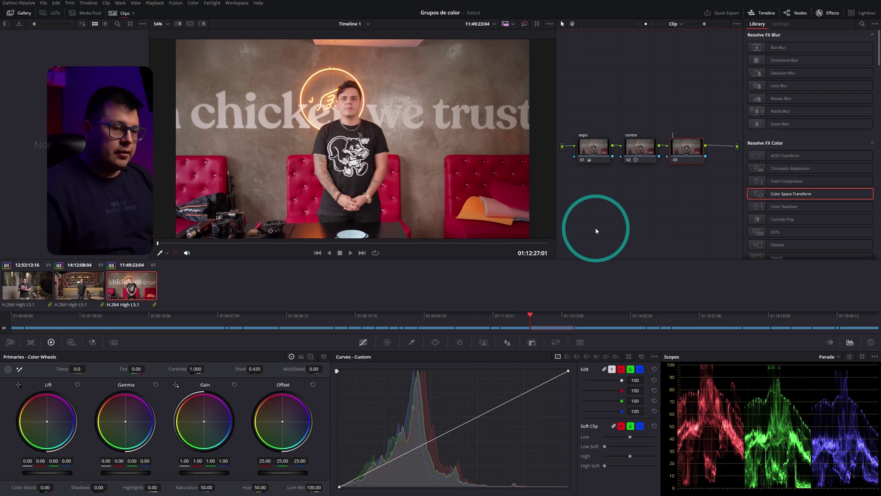
- Name the third node wb and zoom the viewer in on the white shirt print
text(wb)
key(Return)
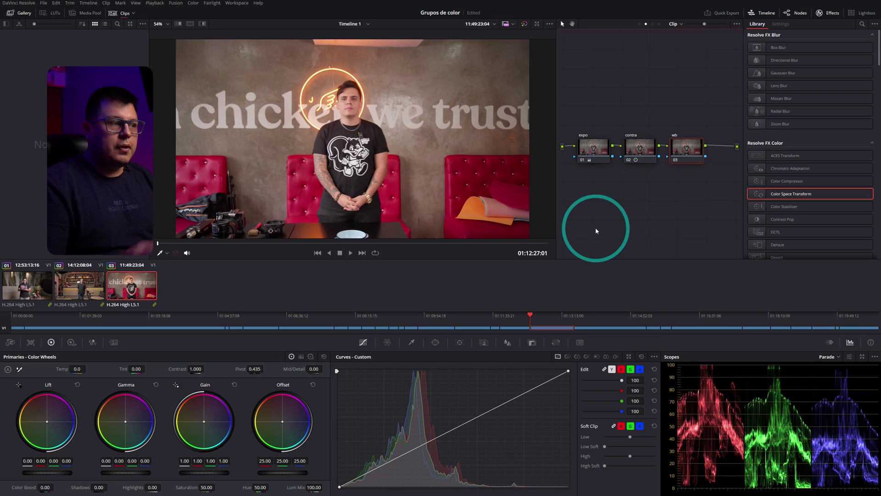
scroll(355, 161, up, 5)
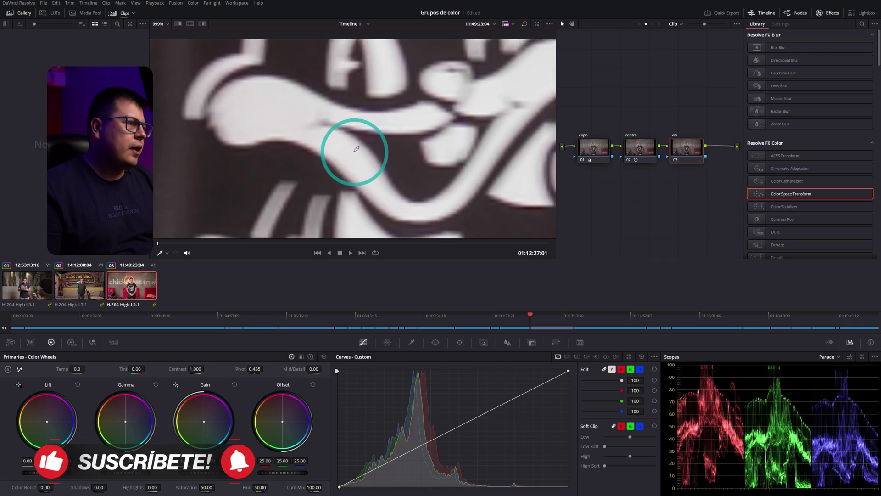
drag(219, 125, 293, 140)
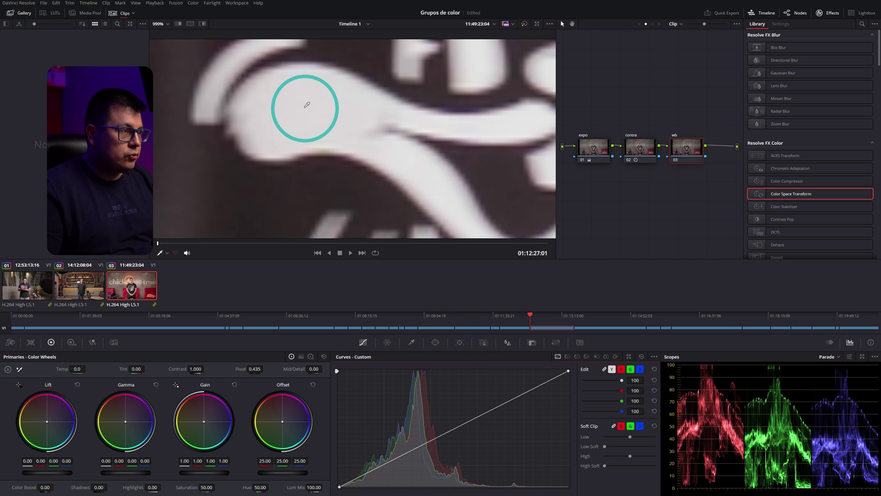
- In an enlarged floating Curves window, nudge the red and green curves to neutralise the white balance
click(628, 357)
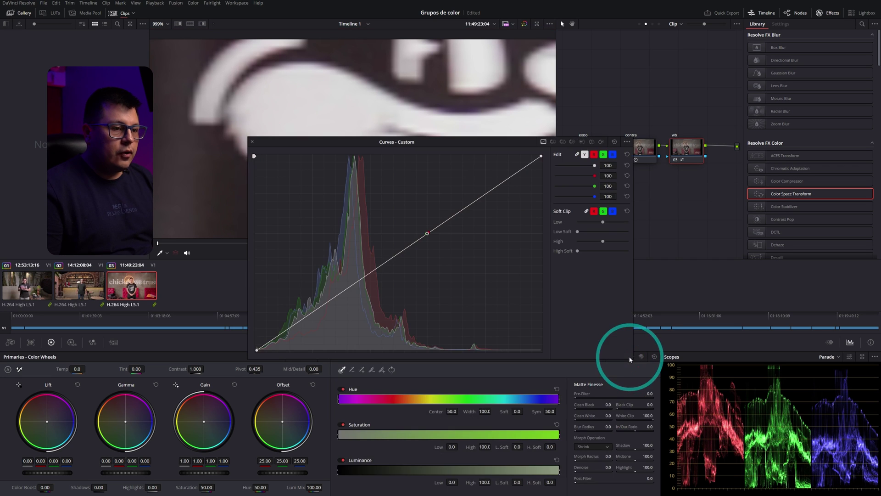
drag(509, 142, 355, 62)
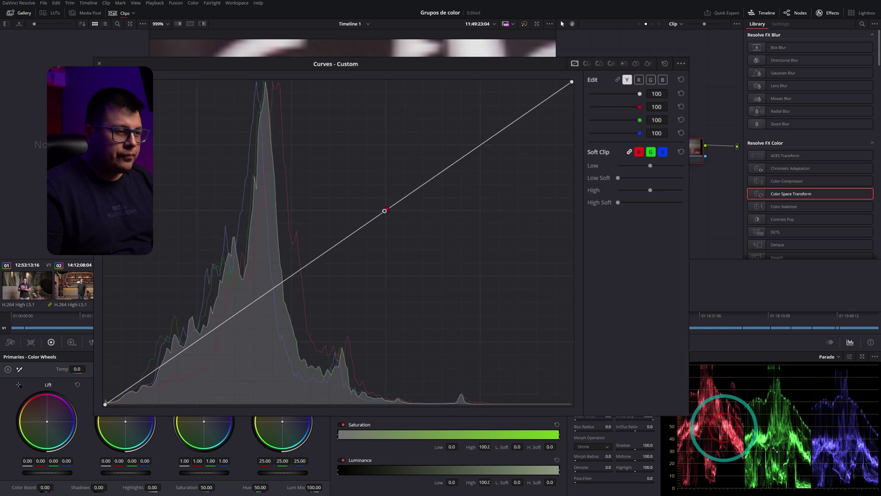
drag(478, 278, 783, 454)
drag(425, 69, 345, 40)
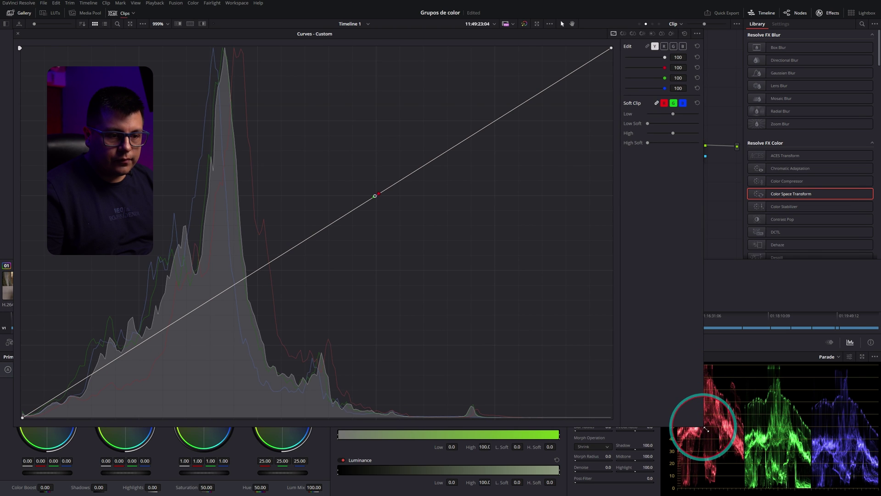
drag(706, 429, 862, 481)
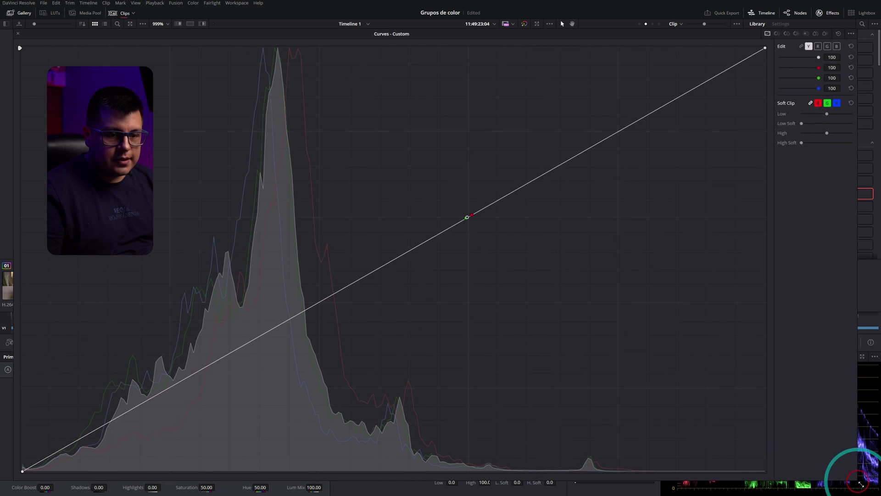
click(474, 218)
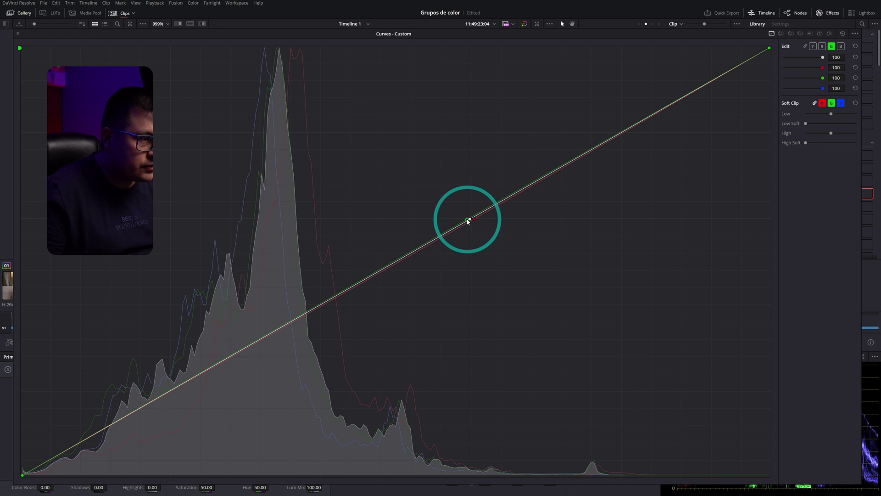
click(18, 35)
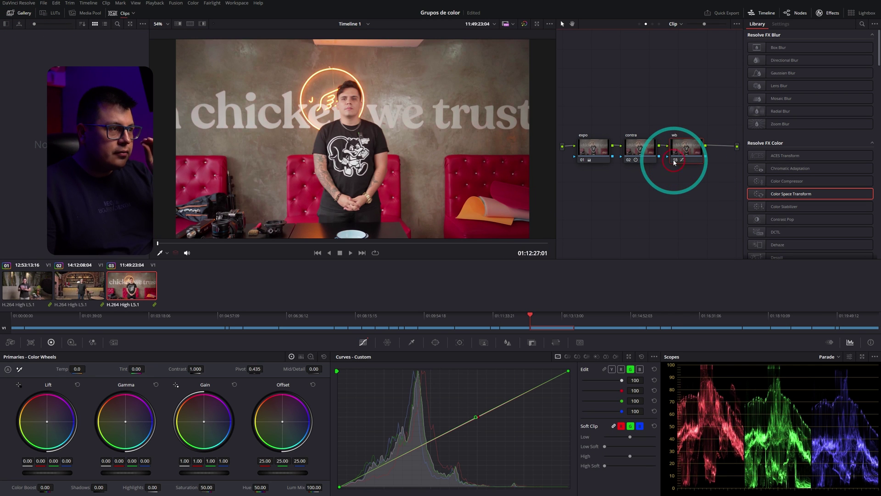
- Select the expo node and bypass all grading to compare before and after
drag(579, 135, 583, 139)
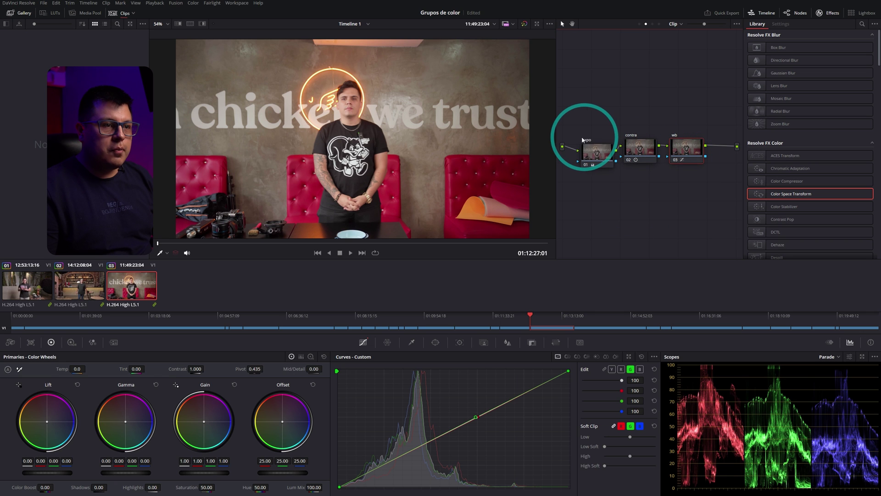
click(620, 188)
key(shift+d)
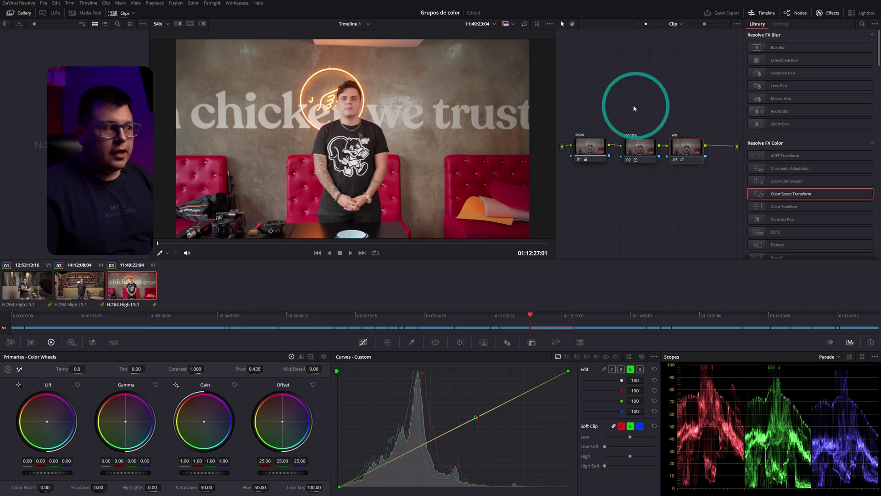
- Compare clip 02 against clip 03, keeping clip 03 in the viewer
click(123, 286)
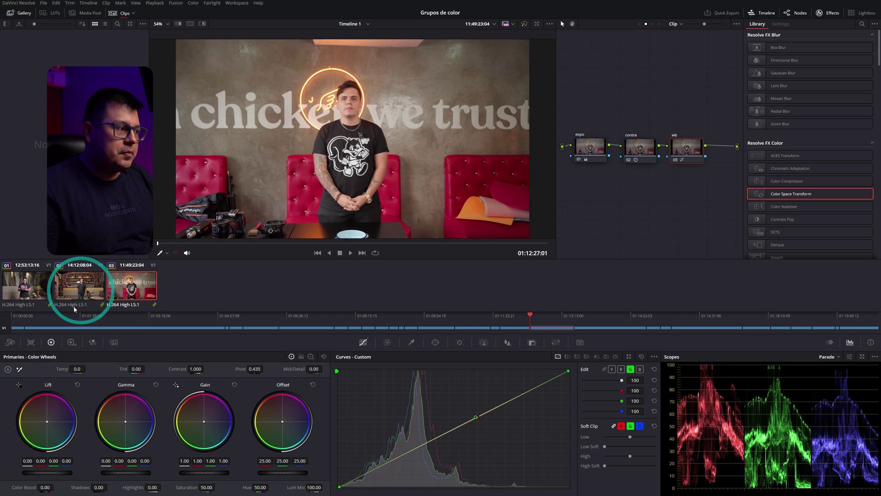
click(79, 288)
click(137, 282)
click(615, 135)
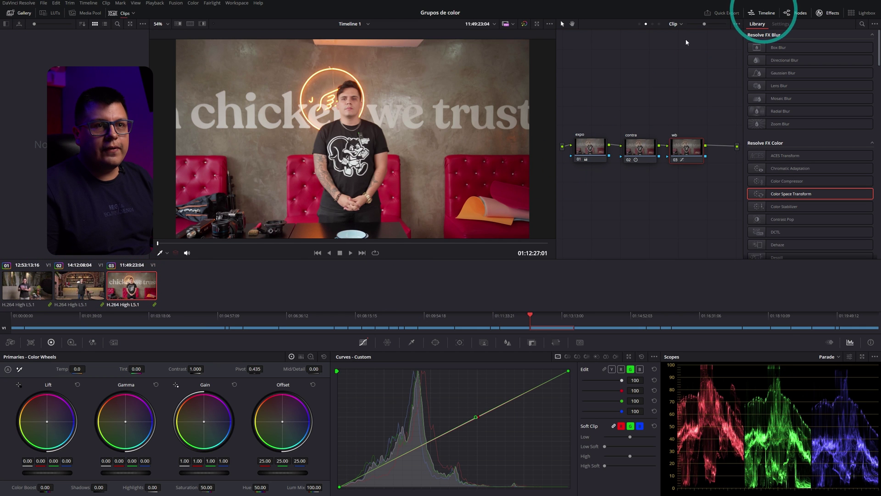
- Switch to the Group Post-Clip graph and select its Color Space Transform node
click(652, 24)
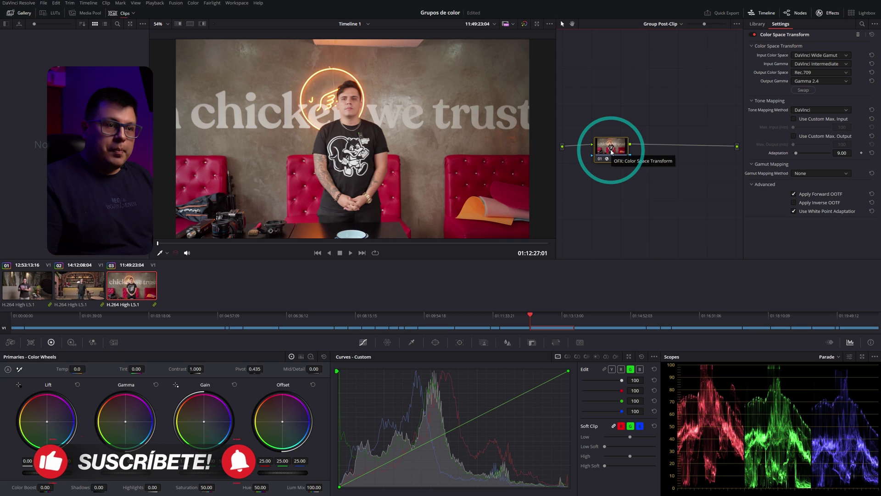
drag(611, 151, 595, 152)
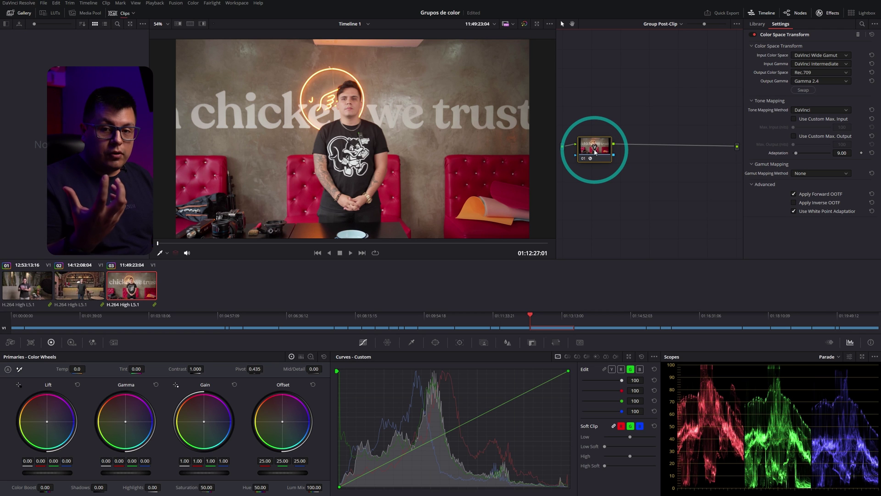
click(595, 152)
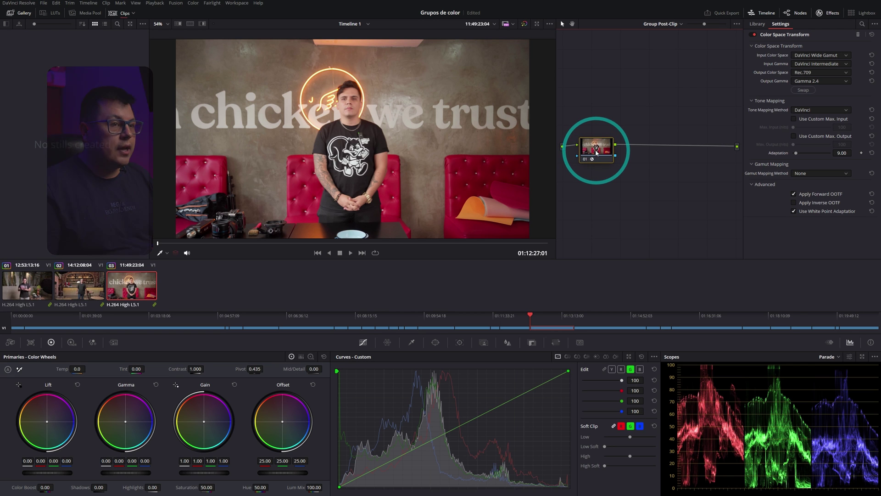
- Confirm the transform's output gamma, then add node 02 with the Film Looks Rec709 2383 D55 LUT
click(51, 13)
click(761, 115)
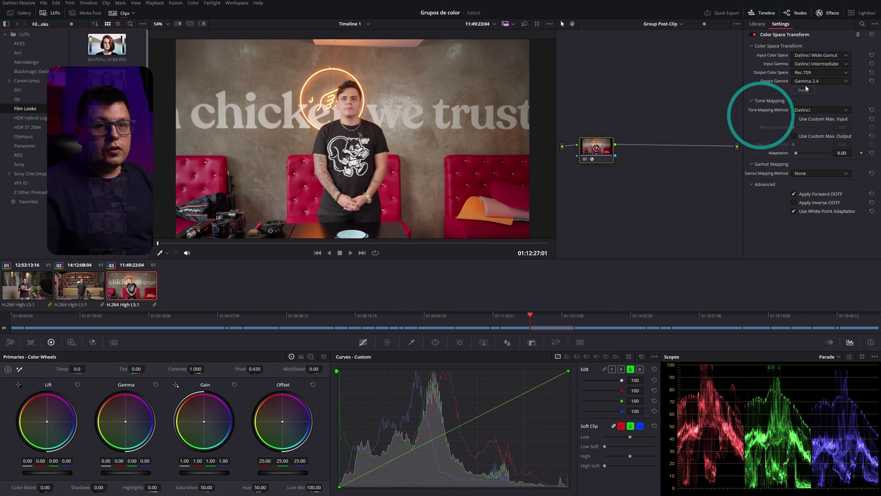
click(803, 81)
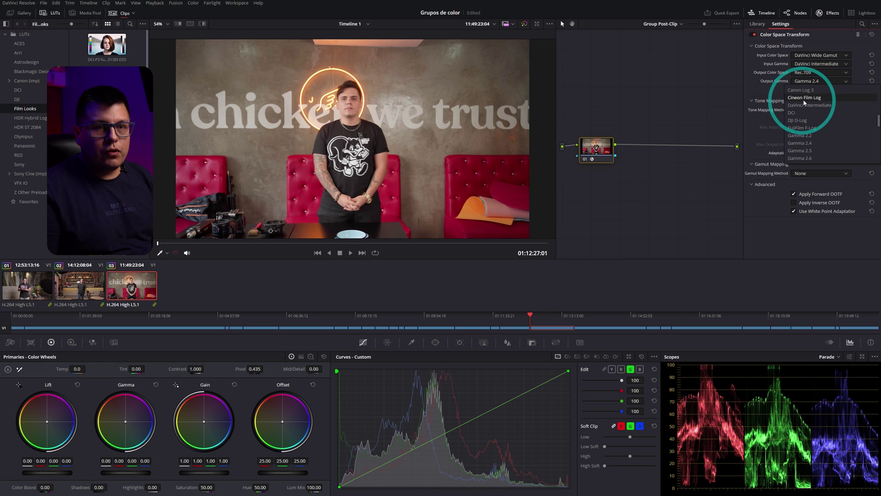
click(803, 99)
click(646, 149)
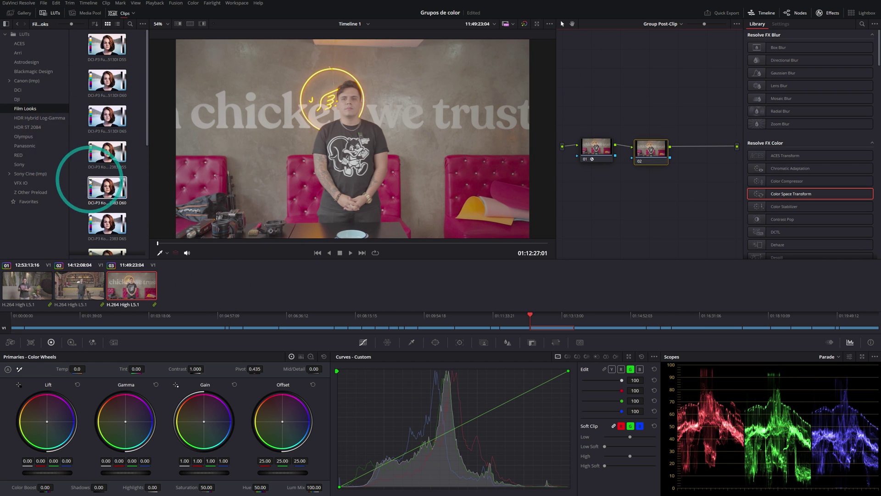
scroll(90, 182, down, 5)
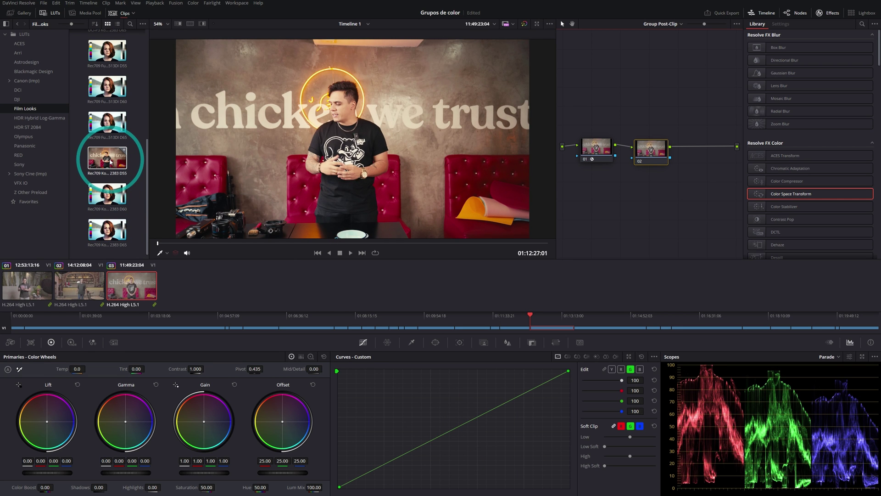
drag(110, 161, 669, 158)
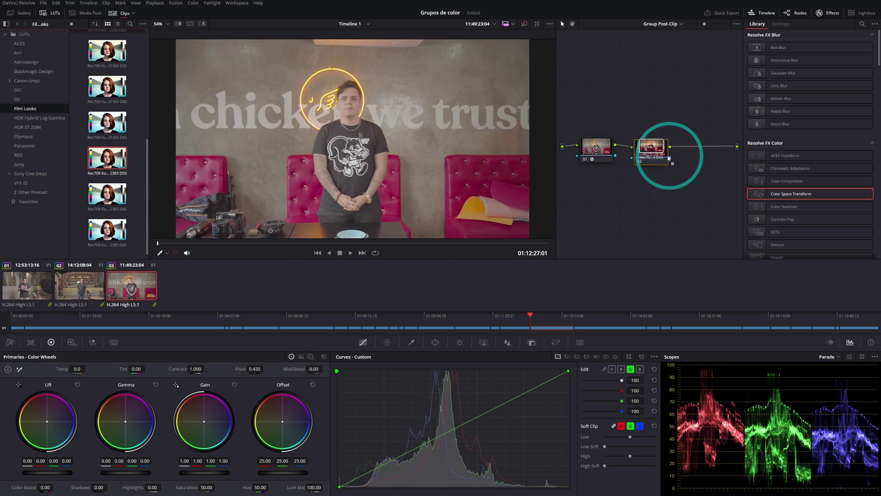
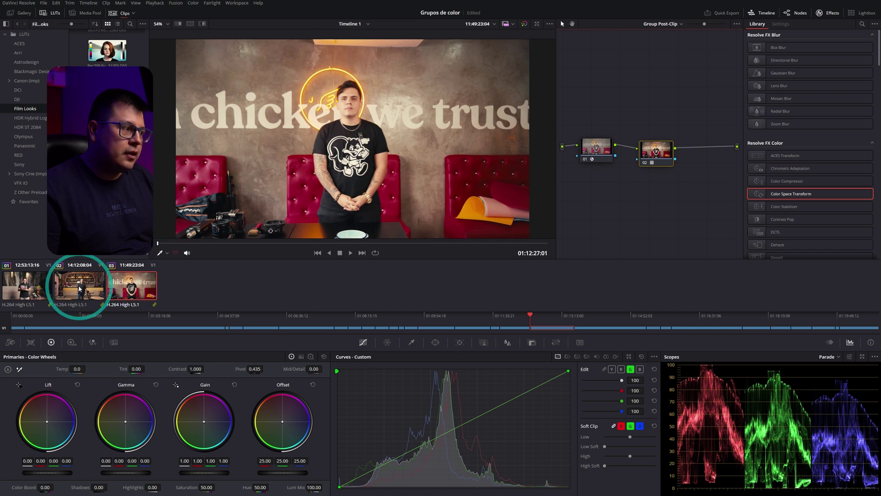
- Compare clips 02, 01 and the chicken shot under the group grade, ending on cactus clip 01
click(80, 288)
click(32, 285)
click(76, 284)
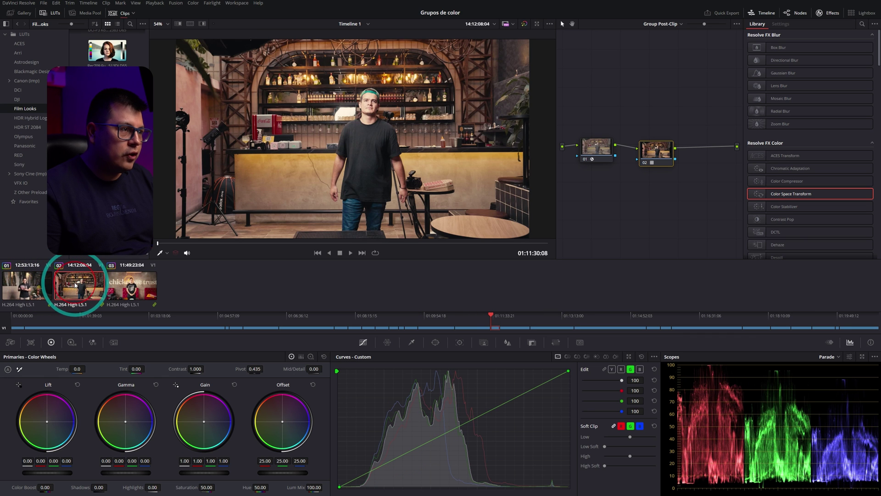
click(330, 243)
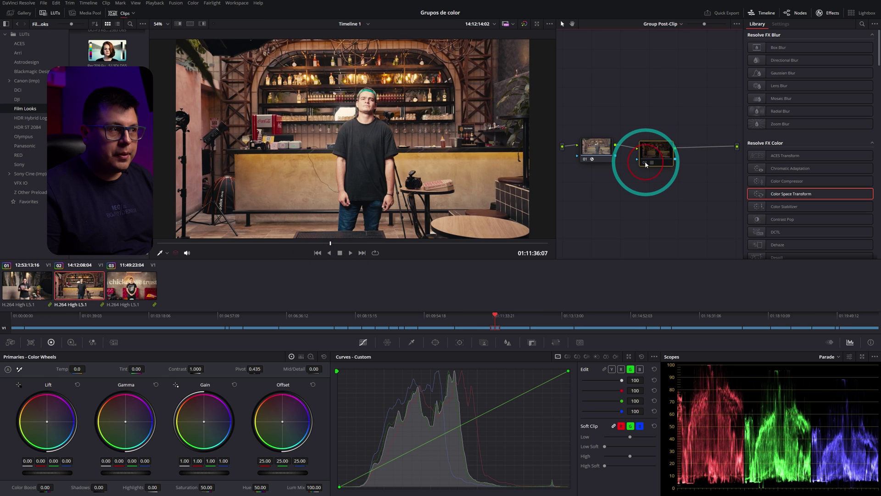
key(Down)
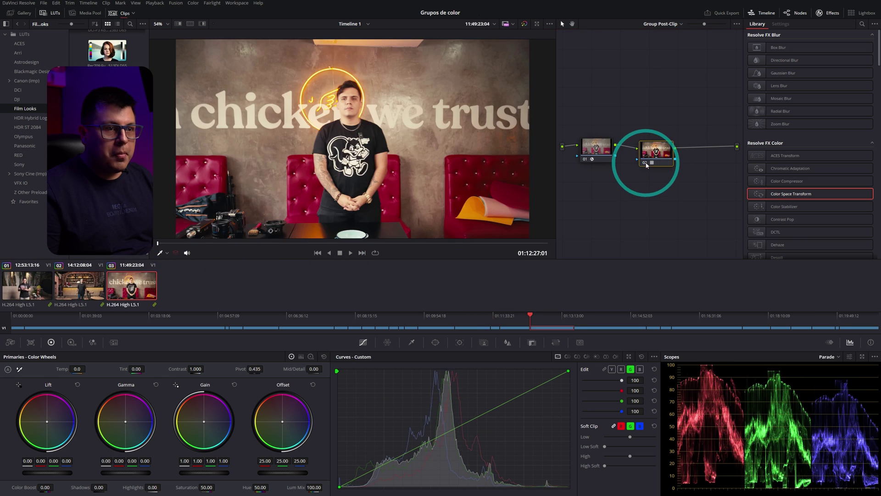
click(26, 285)
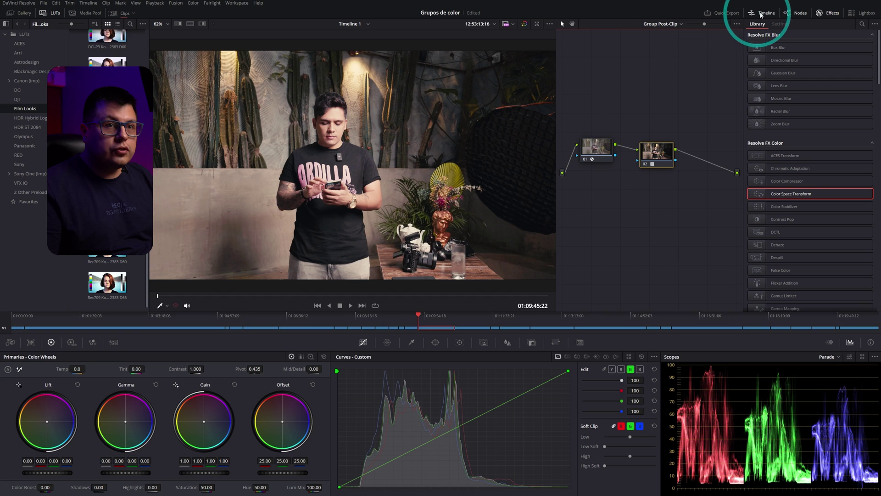
- Reopen the clip strip and select RED clip 08, lining node 01 up with input and output
click(120, 14)
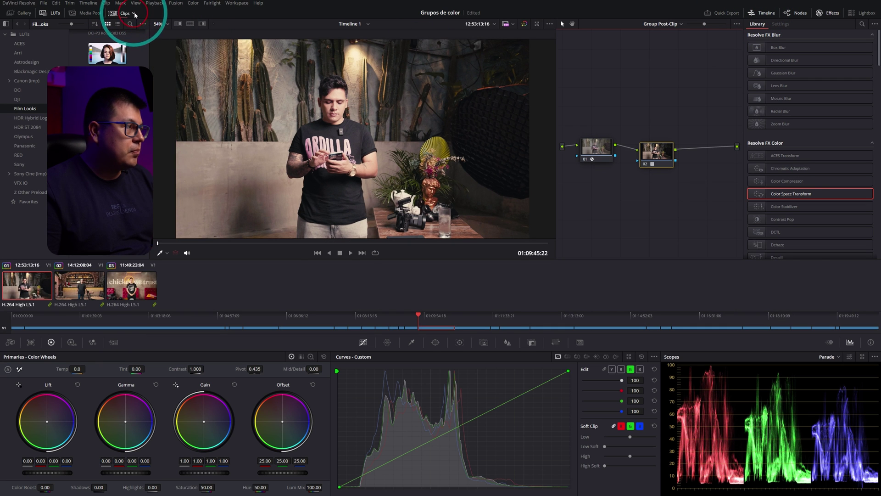
click(323, 330)
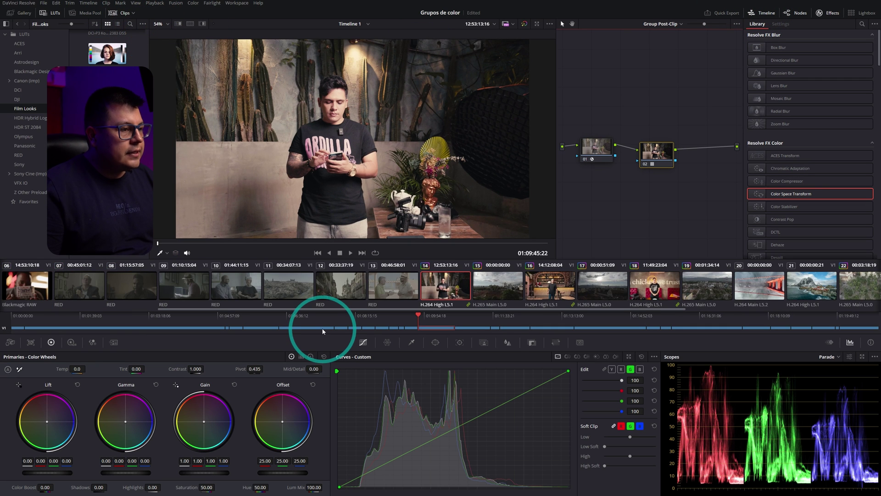
scroll(360, 288, up, 5)
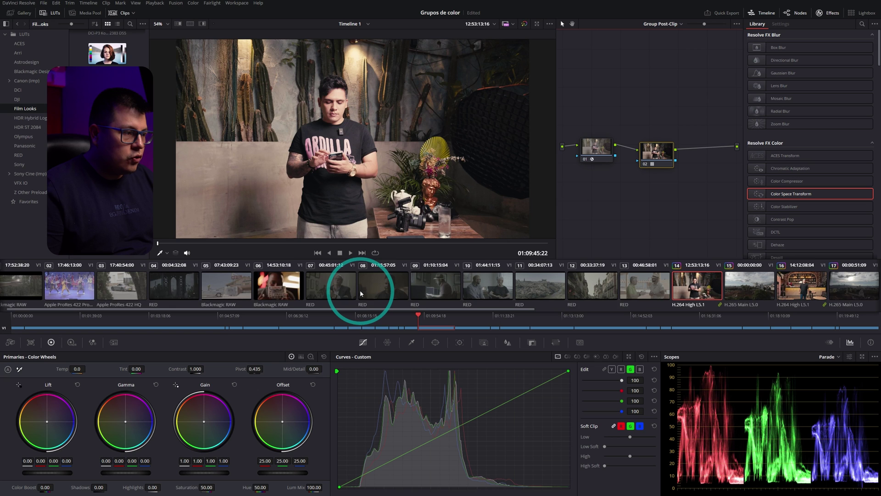
click(400, 287)
drag(596, 61, 597, 149)
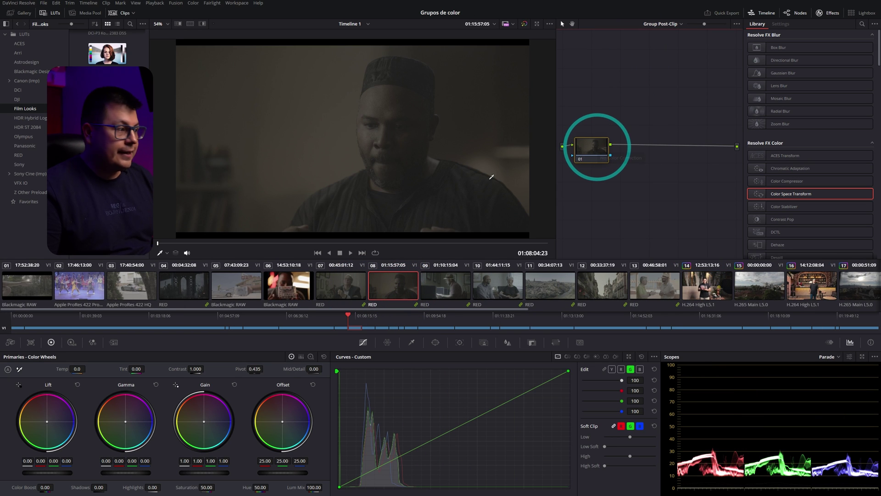
- Set clip 08's Camera Raw Decode Using to Clip (IPP2, REDWideGamutRGB, Log3G10)
click(10, 342)
click(69, 381)
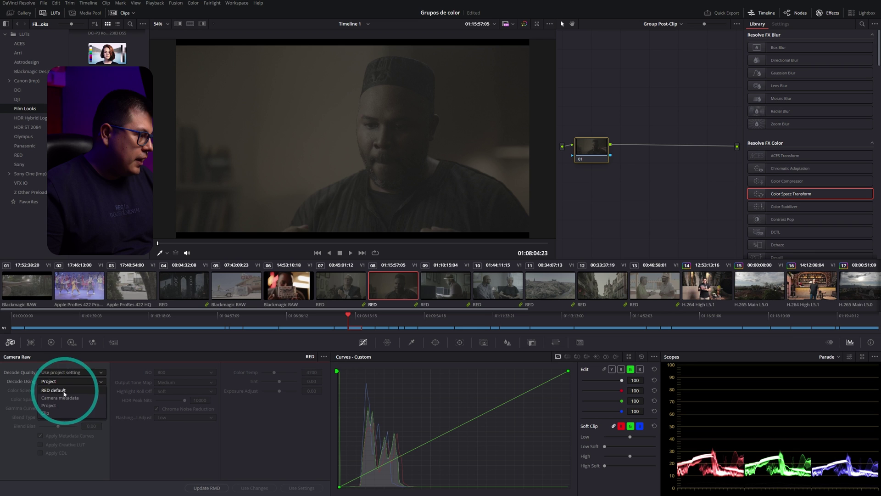
click(62, 390)
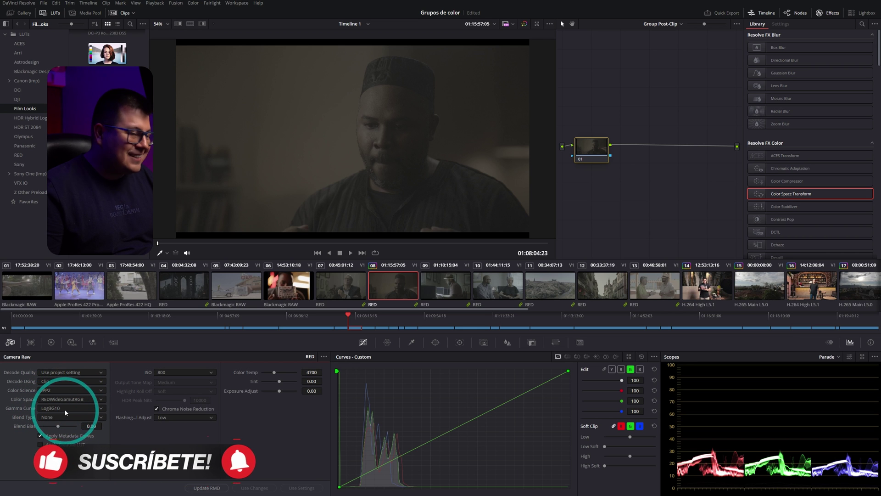
drag(789, 193, 629, 66)
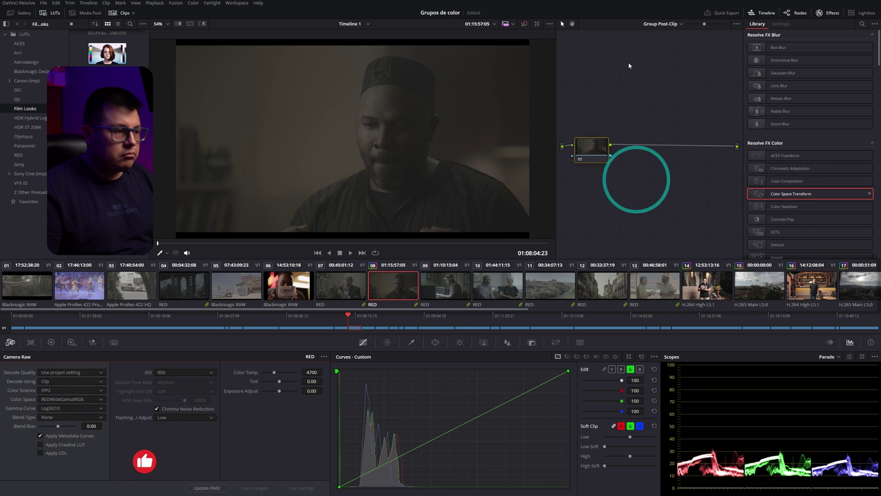
- Apply Color Space Transform to Group Pre-Clip node 01 with input REDWideGamutRGB / RED Log3G10
click(665, 36)
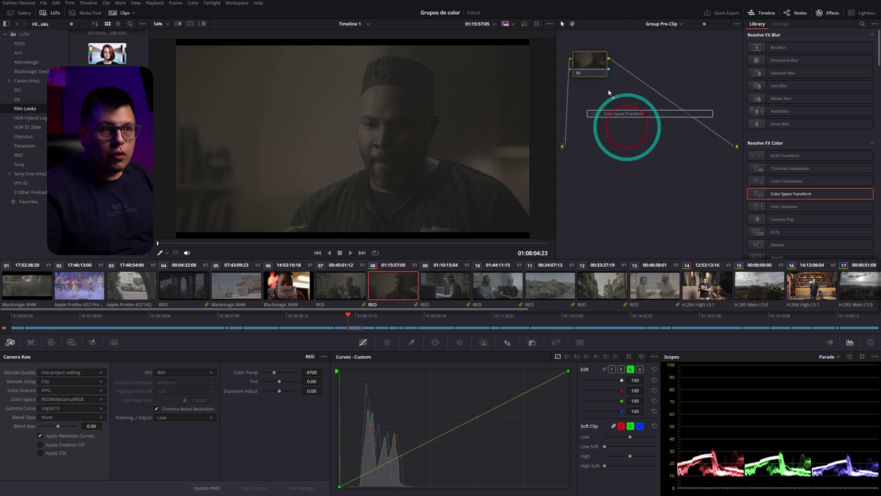
mouse_move(790, 194)
mouse_down()
mouse_move(584, 65)
mouse_move(594, 136)
mouse_up()
click(829, 56)
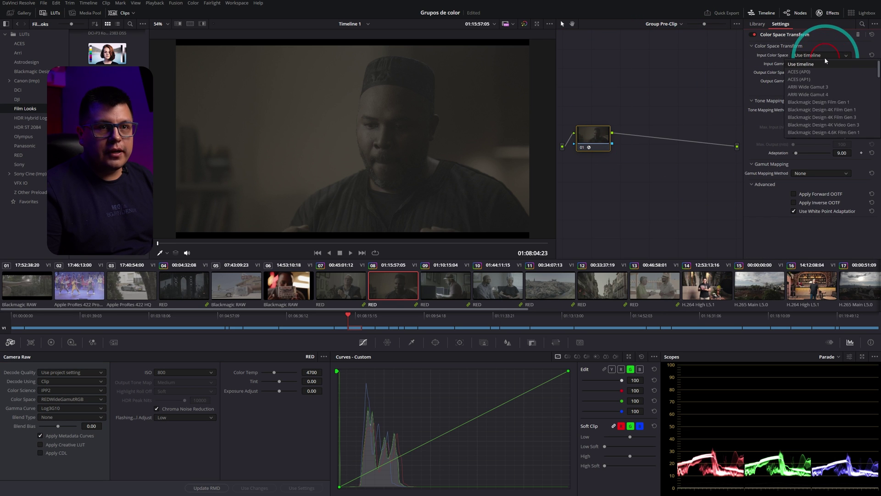
scroll(812, 114, up, 2)
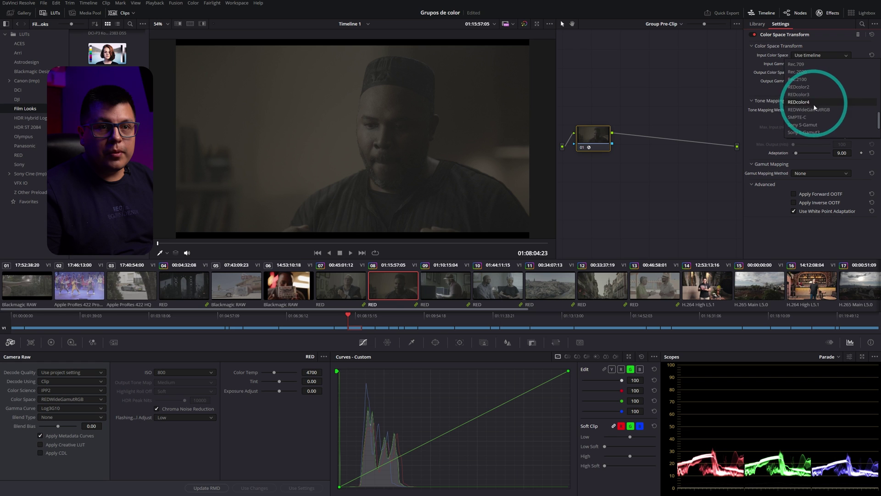
click(806, 86)
click(821, 64)
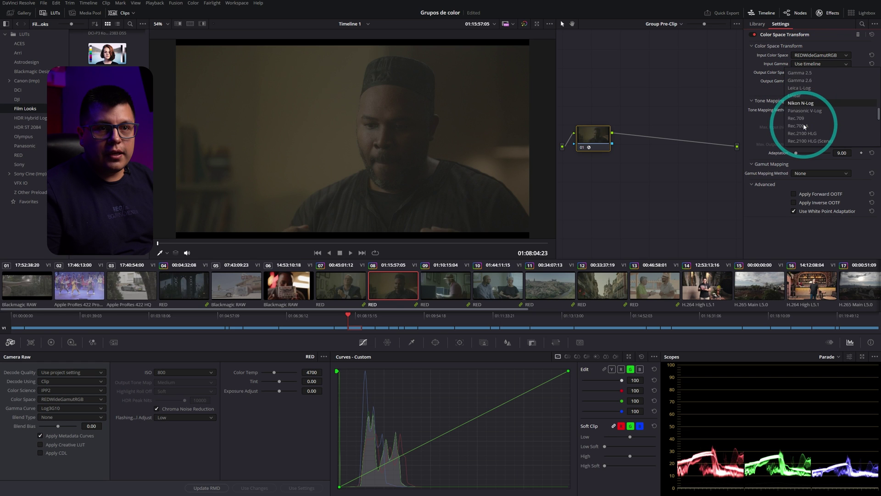
scroll(810, 128, down, 5)
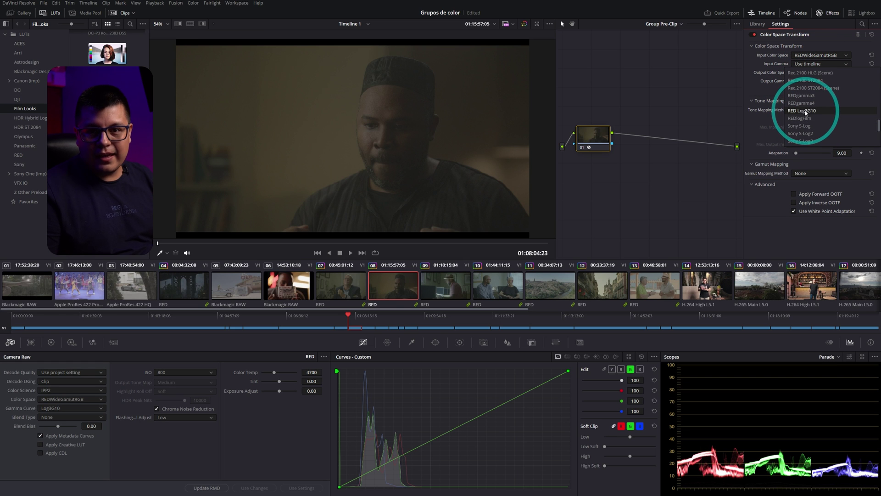
click(807, 110)
- Set the transform's output to DaVinci Wide Gamut / DaVinci Intermediate
click(806, 73)
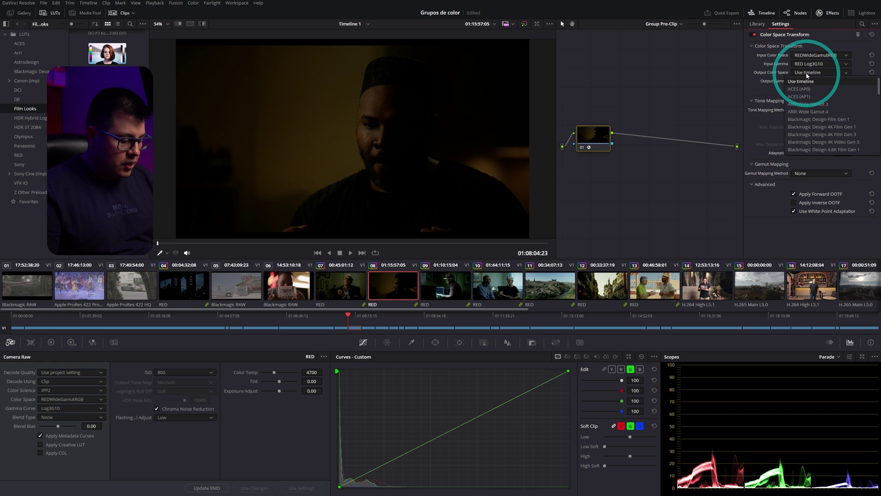
key(d)
click(808, 149)
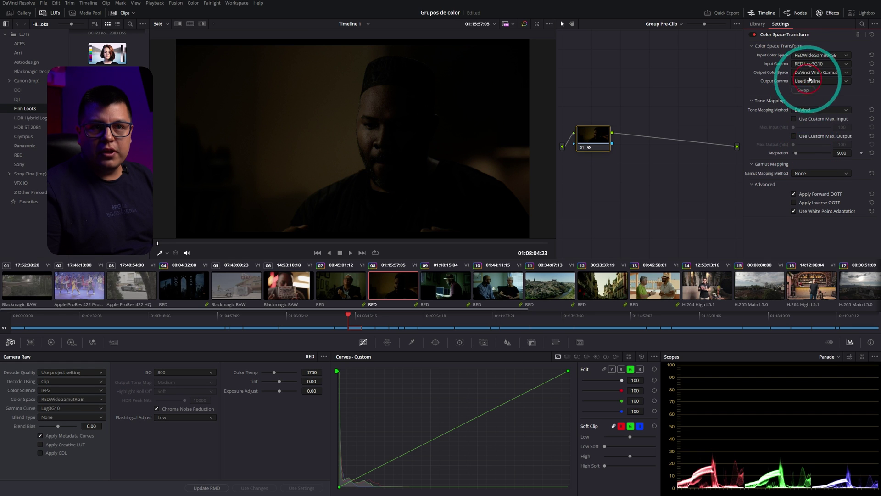
click(819, 81)
key(d)
click(807, 158)
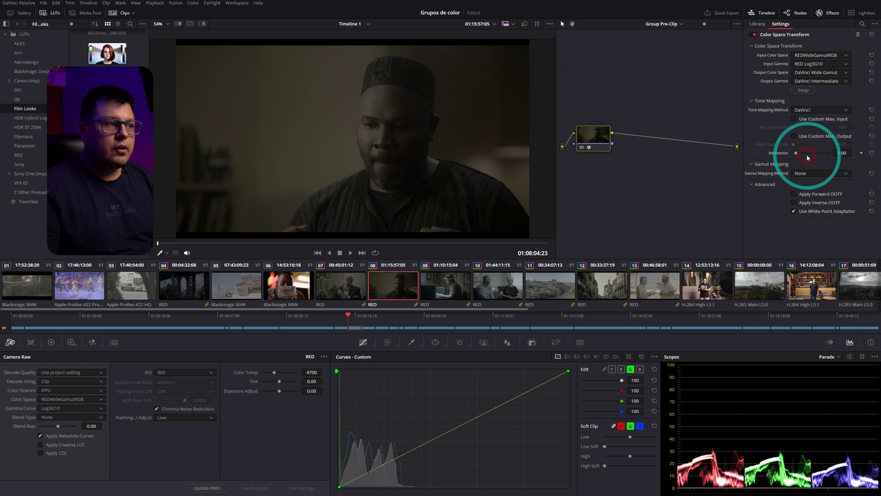
drag(592, 136, 597, 140)
click(681, 24)
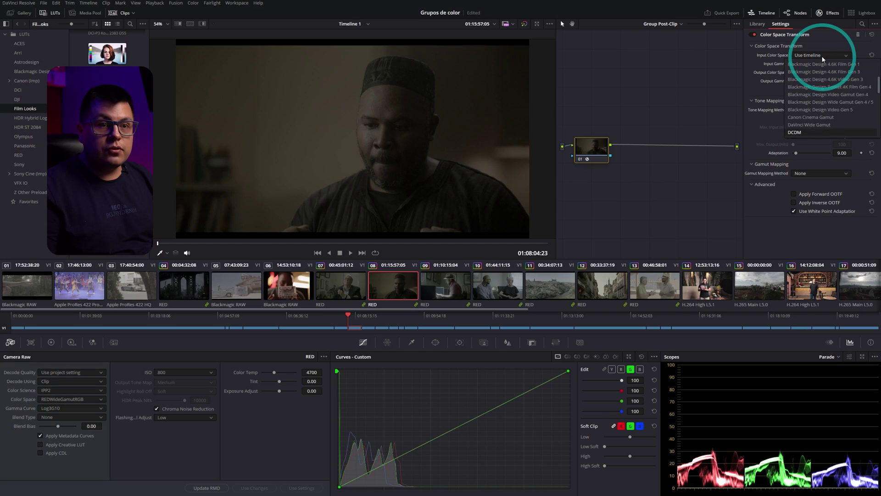
- Set the Group Post-Clip CST input to DaVinci Wide Gamut and output gamma to Gamma 2.4
click(811, 127)
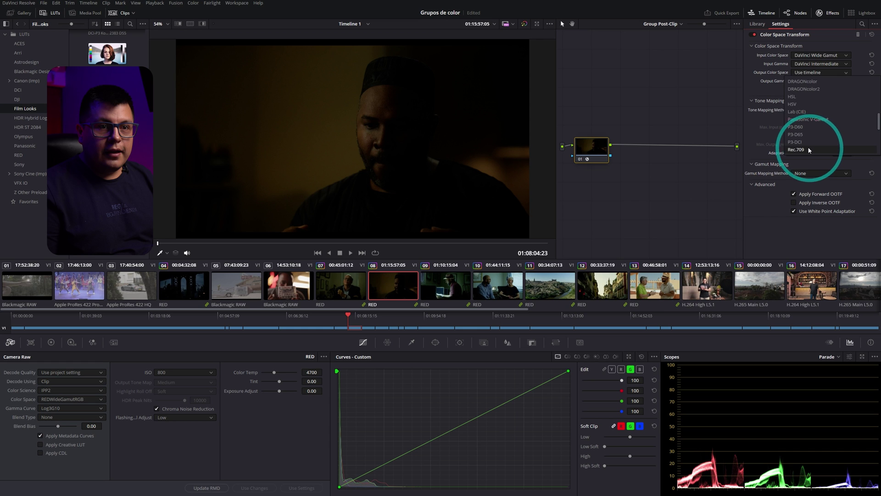
click(816, 82)
scroll(819, 135, down, 2)
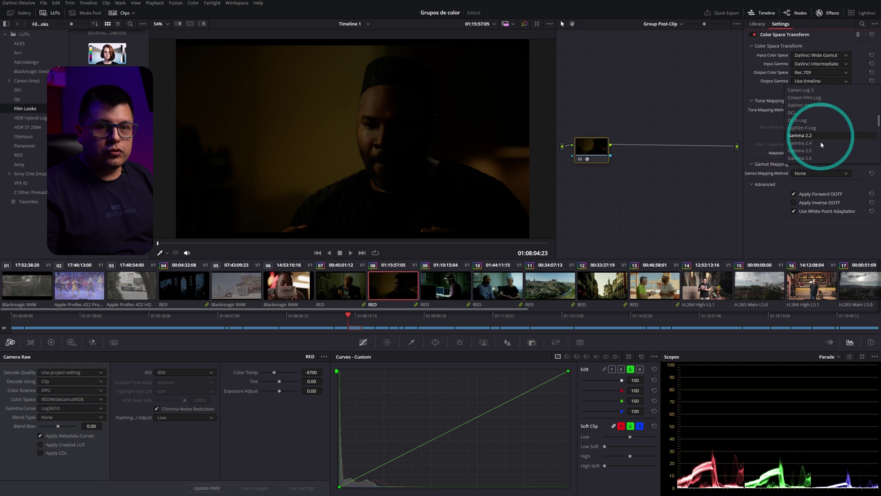
click(816, 137)
drag(622, 148, 629, 145)
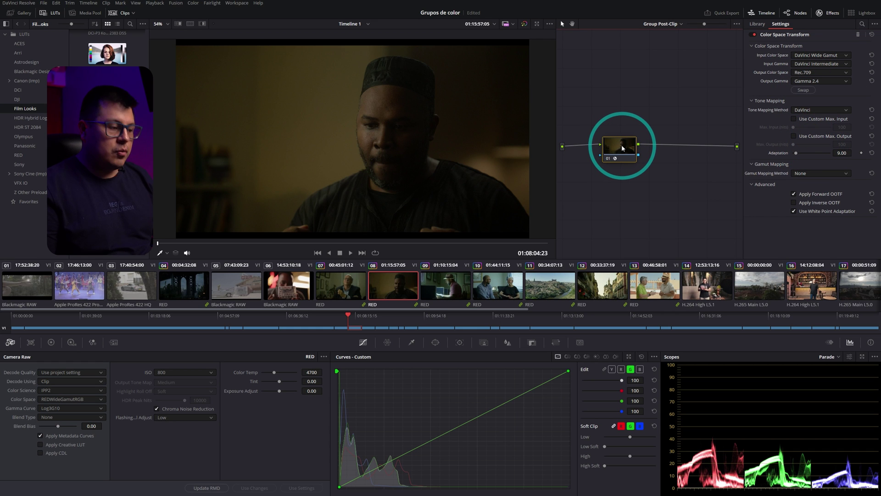
key(ctrl+d)
key(ctrl+d)
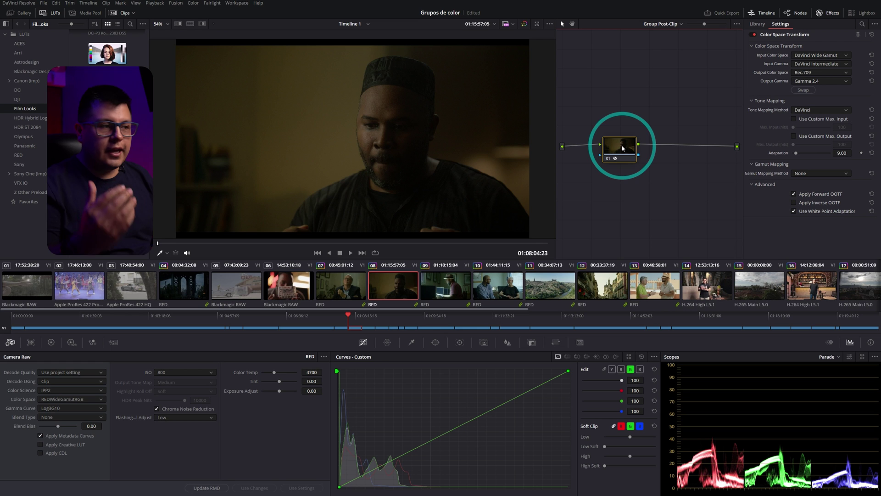
- Check the group grade on RED clips 10, 07 and 13, then show clip 13's Clip-level graph
click(447, 284)
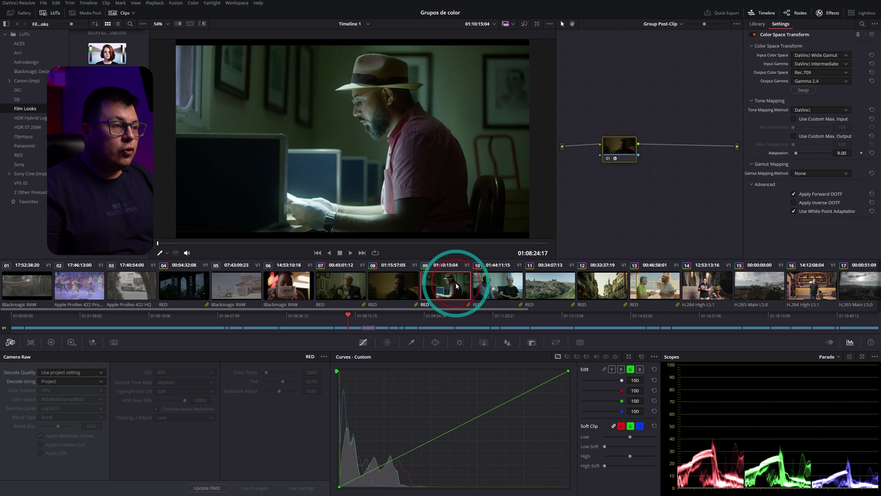
click(493, 287)
click(338, 286)
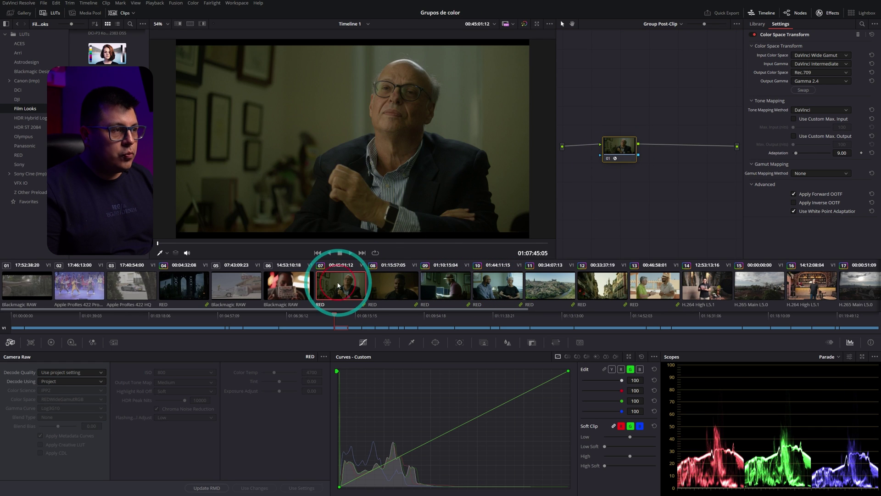
click(653, 282)
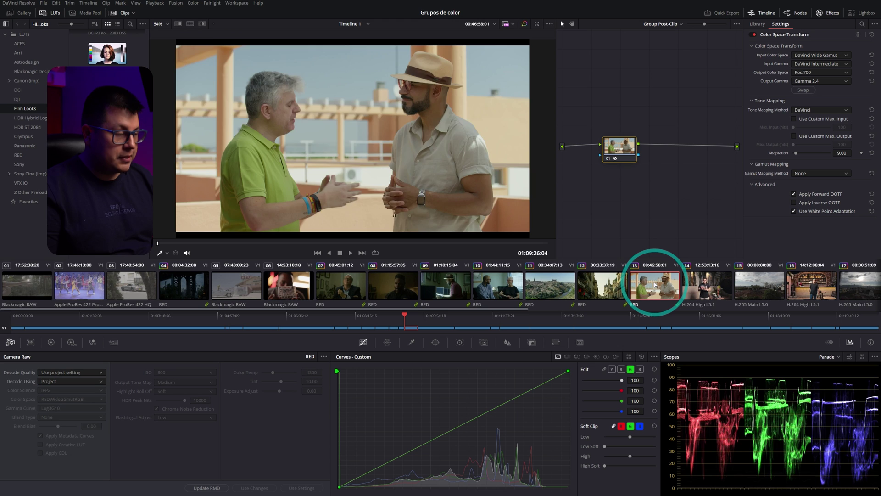
key(shift+d)
key(shift+d)
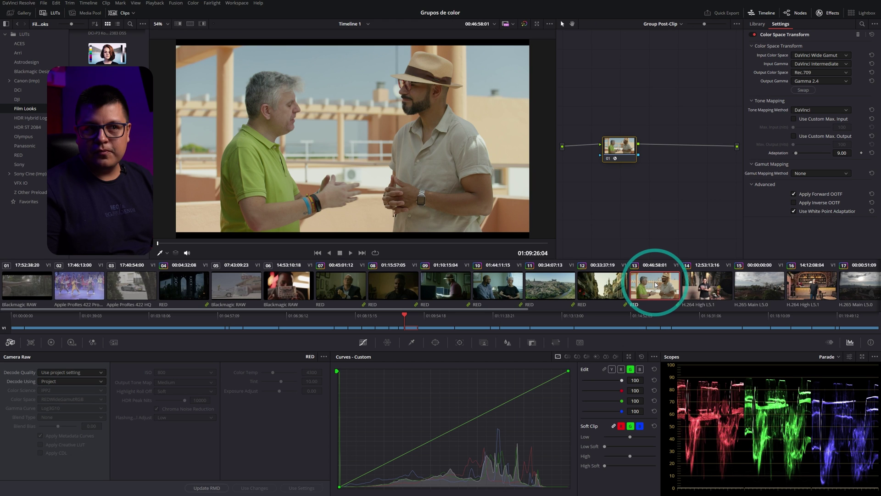
click(666, 41)
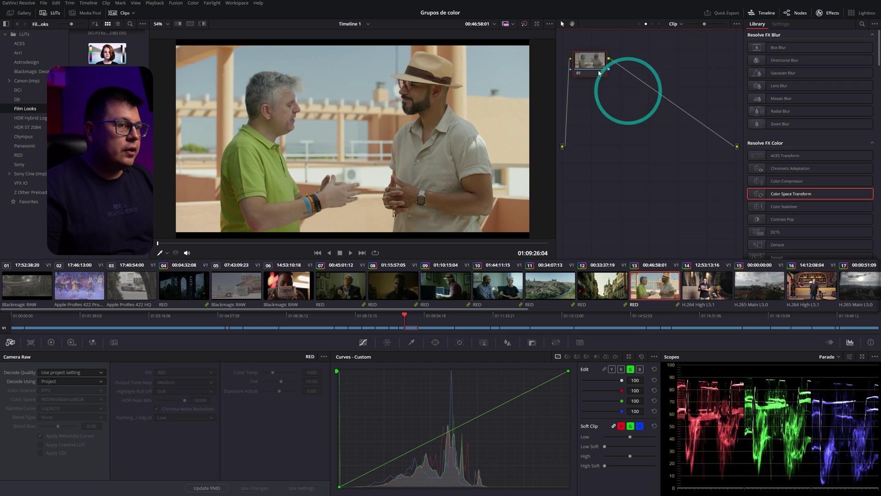
- On the primary wheels set clip 13's Temp to 150 and Tint to 5, then show the Timeline graph
click(52, 343)
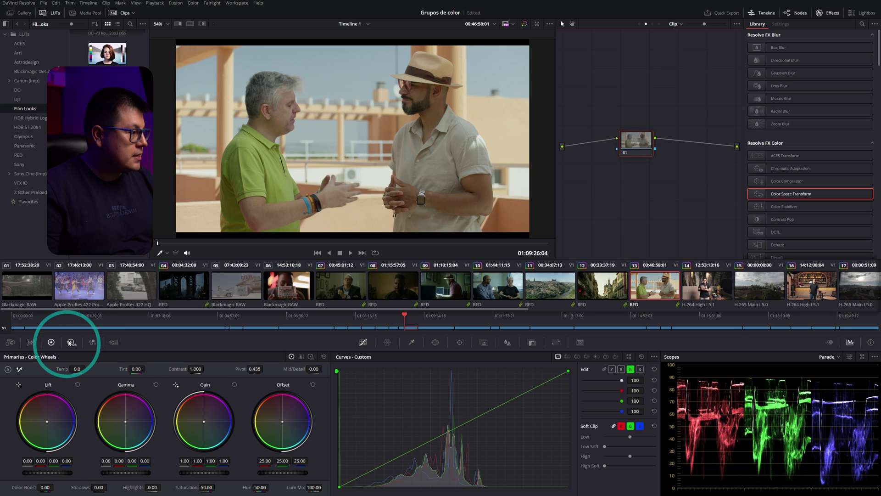
click(70, 343)
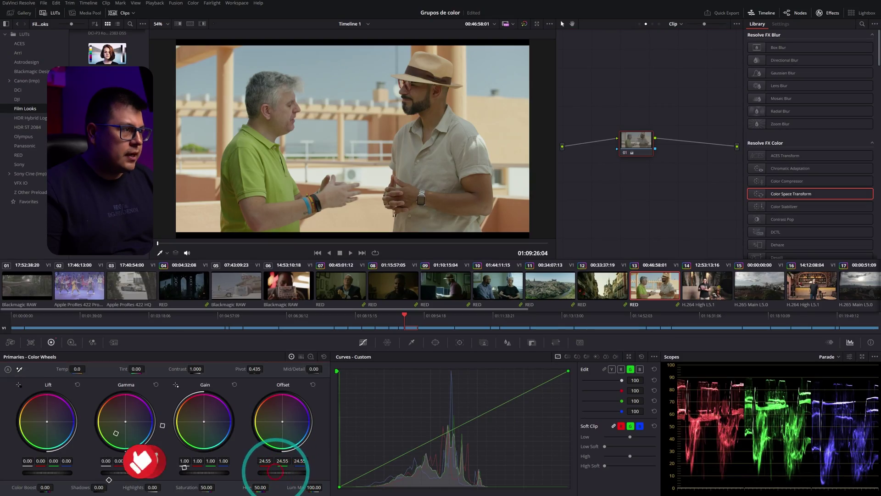
drag(77, 369, 77, 367)
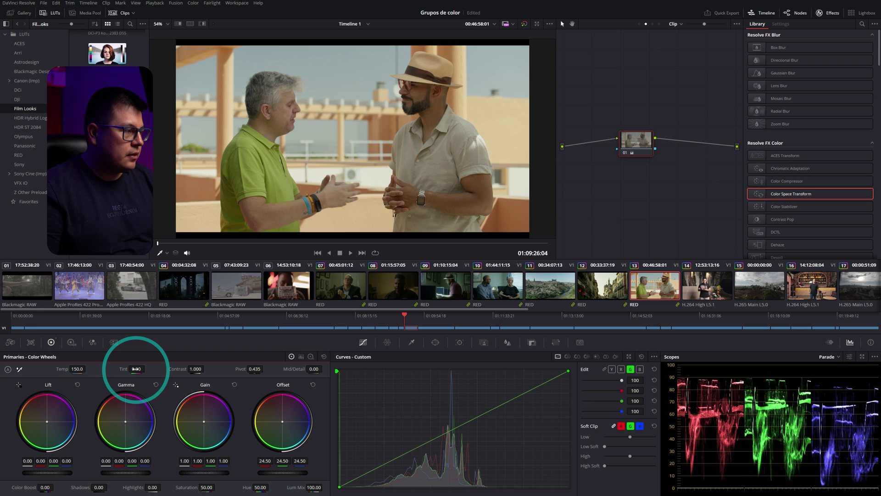
drag(137, 368, 135, 368)
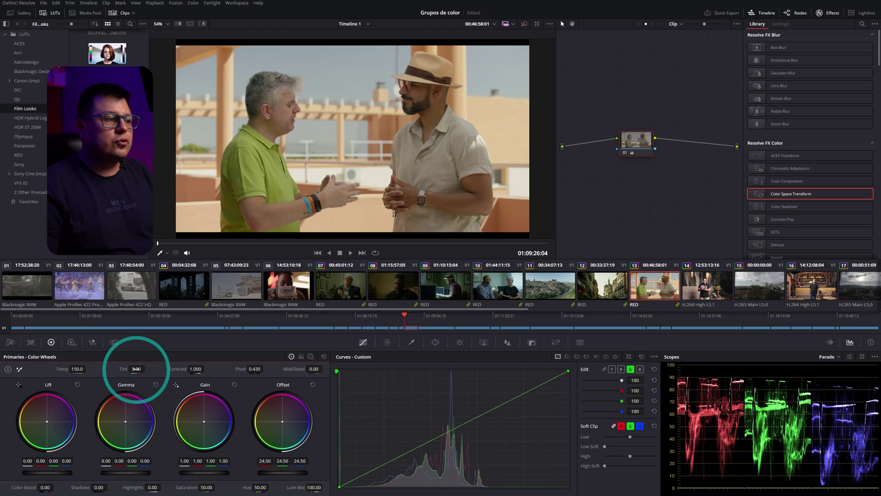
click(659, 23)
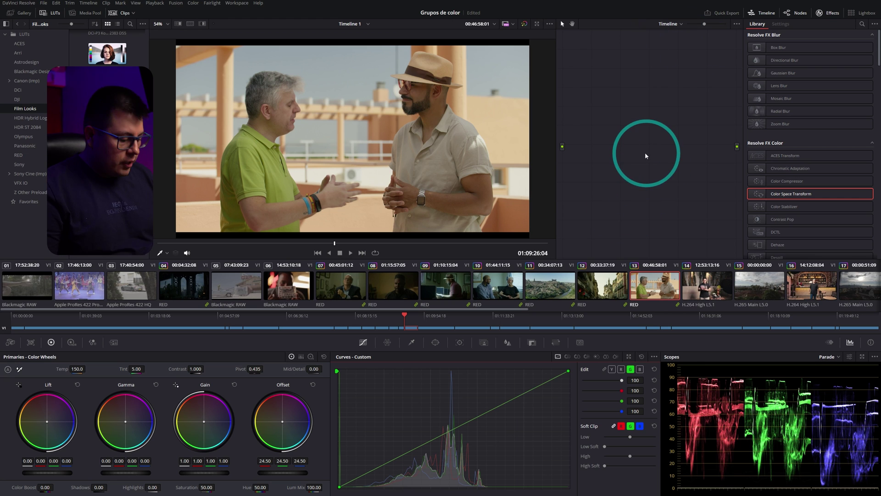
- Add a timeline node and apply Film Grain to it via an Effects search for 'film'
key(alt+s)
drag(588, 66, 636, 161)
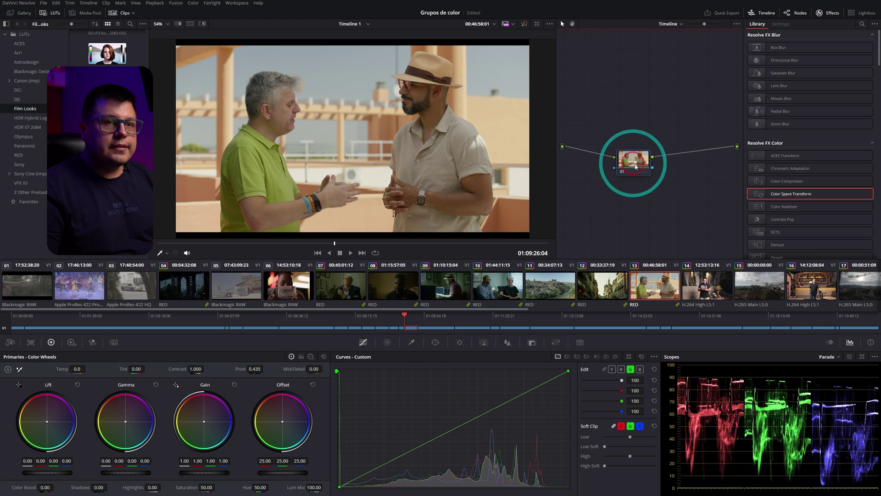
click(862, 24)
text(film)
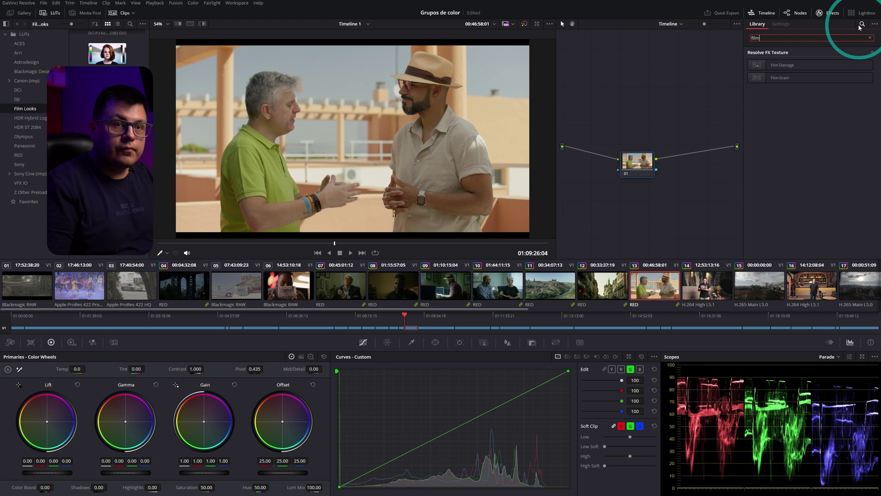
click(870, 42)
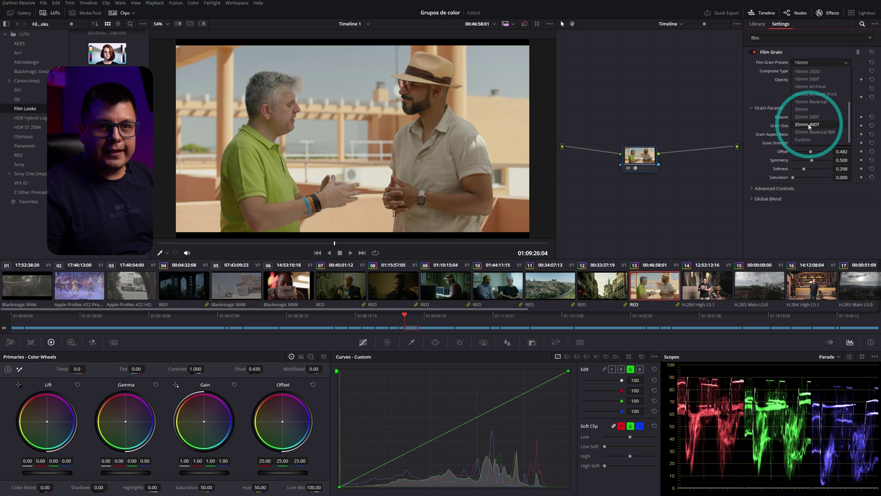
- Choose the 35mm 400T grain preset and enable Grain Only
click(808, 126)
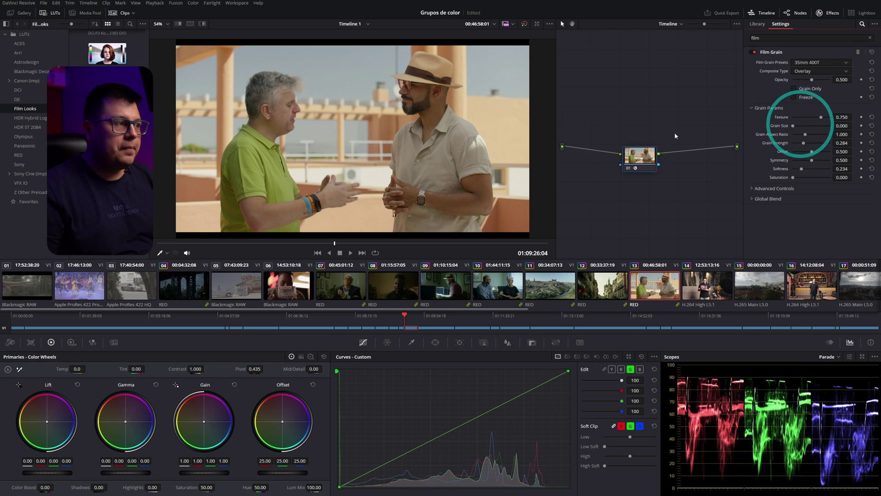
scroll(398, 97, up, 5)
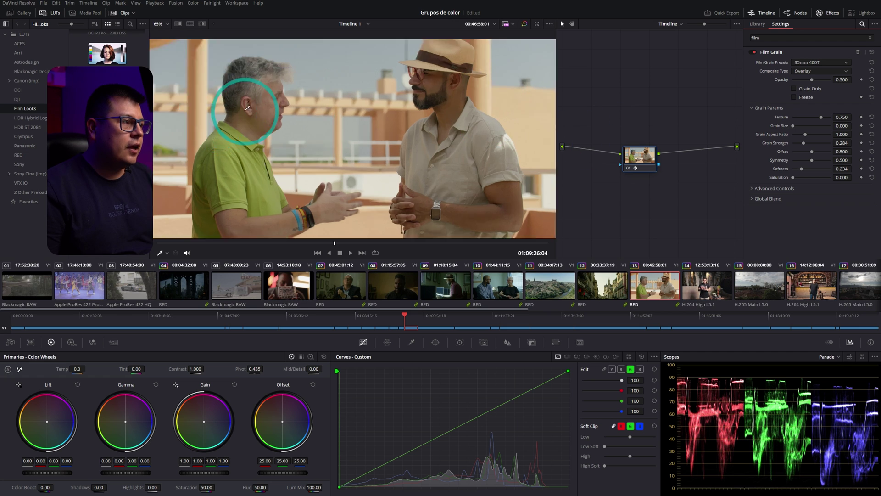
scroll(329, 116, up, 5)
scroll(393, 133, up, 1)
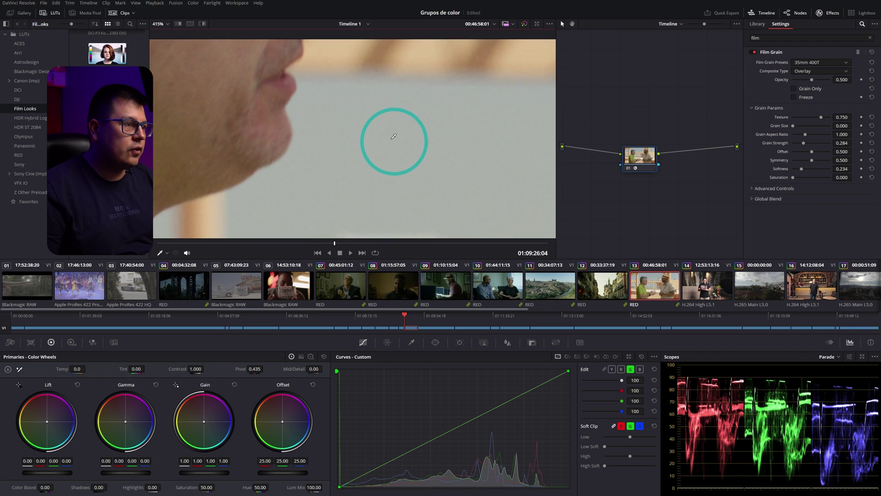
scroll(523, 80, up, 1)
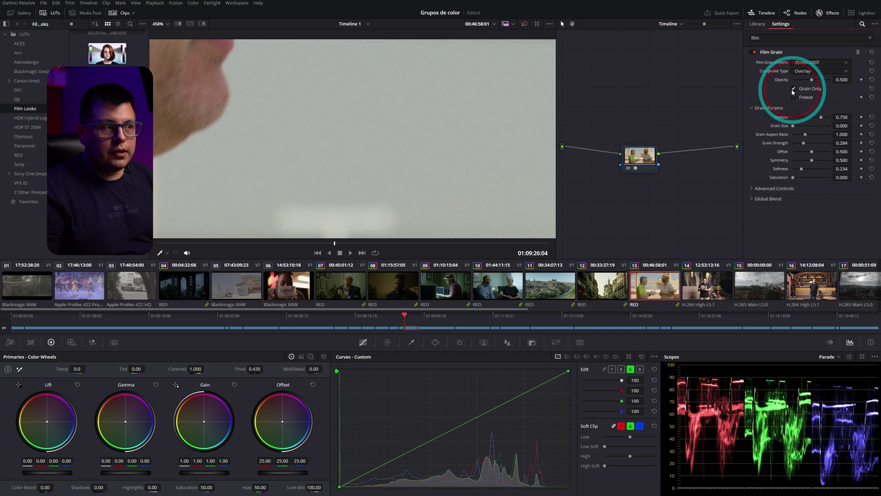
click(306, 133)
scroll(308, 132, down, 5)
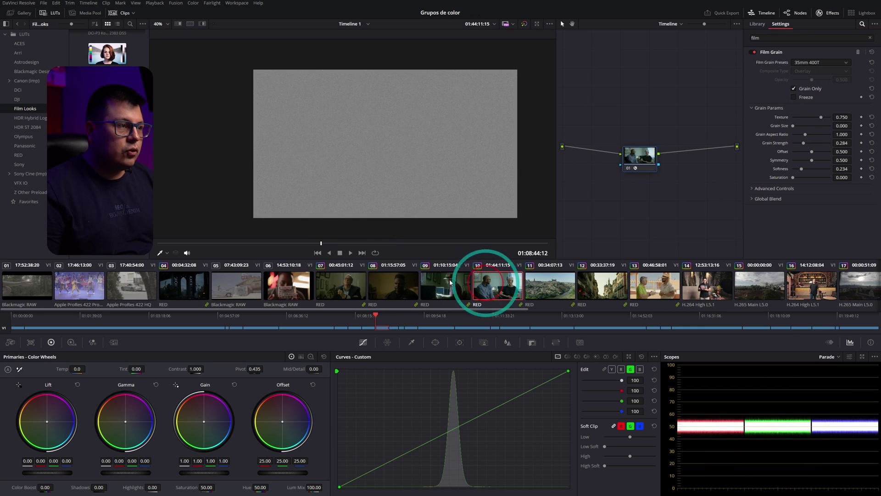
click(442, 283)
- Turn off Grain Only and inspect the grain over the picture on clips 08 and 07
click(289, 279)
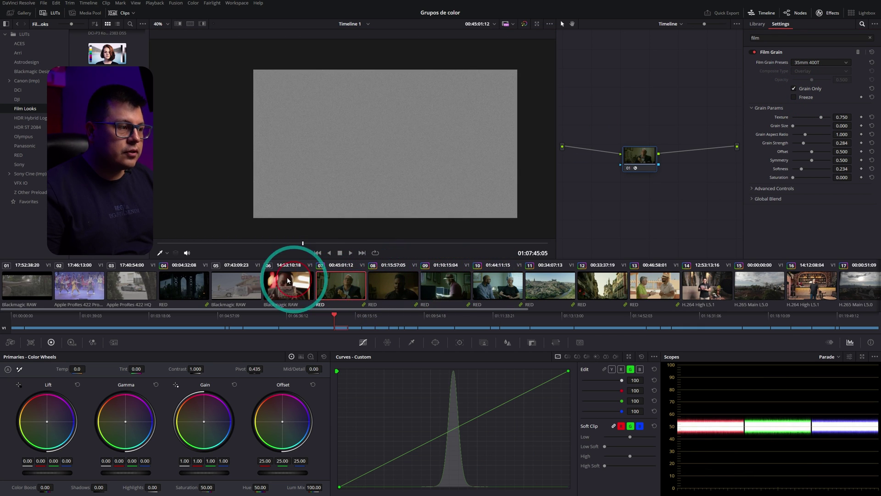
click(794, 89)
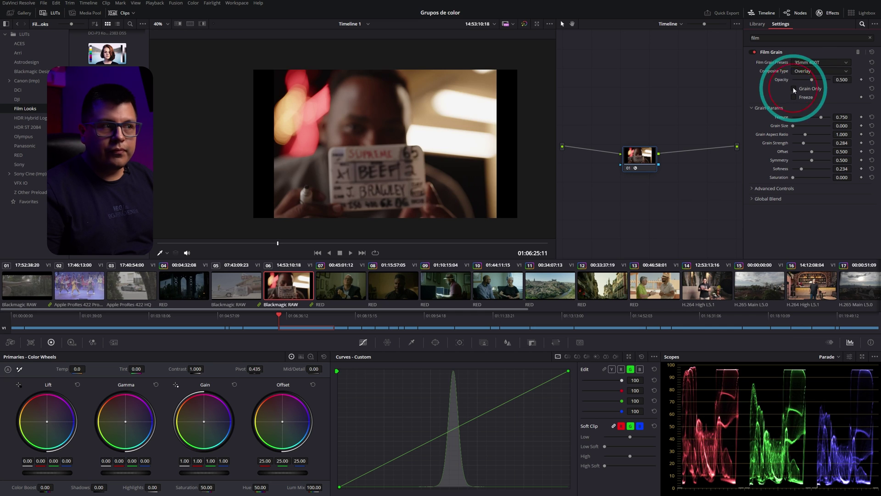
click(406, 283)
click(354, 285)
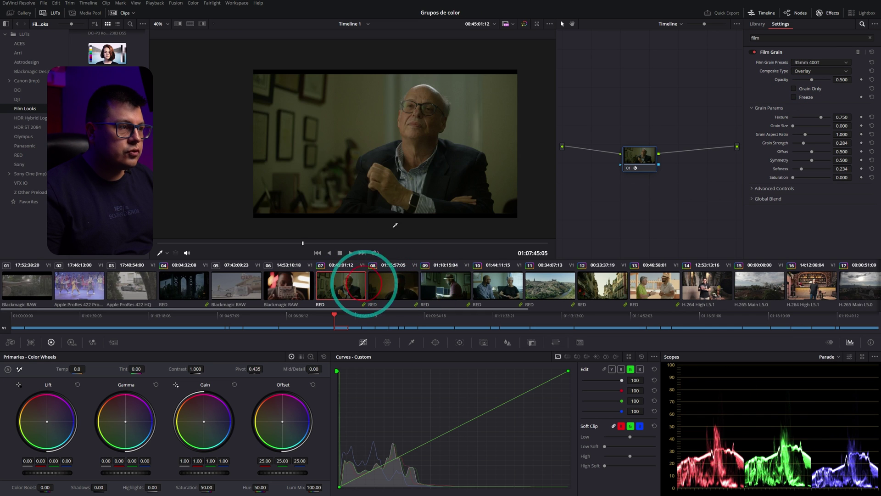
scroll(419, 117, up, 3)
scroll(366, 150, up, 3)
scroll(366, 150, up, 2)
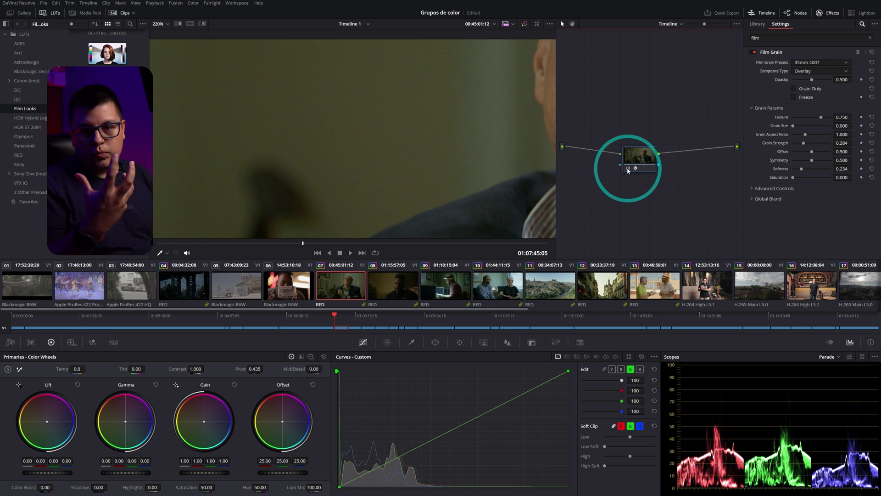
scroll(413, 138, down, 3)
scroll(413, 141, down, 2)
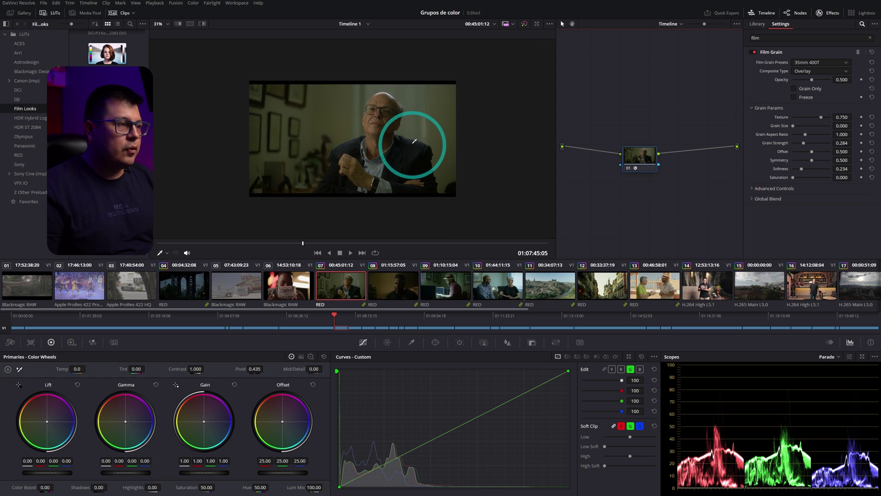
scroll(458, 167, up, 1)
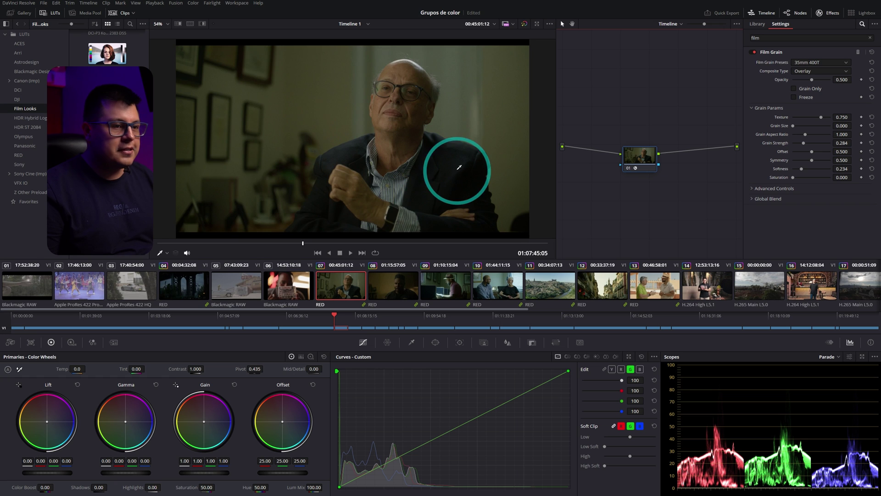
- Review the film grain on clips 08, 09, 10, 16, 15 and 14
click(409, 283)
click(452, 283)
click(514, 288)
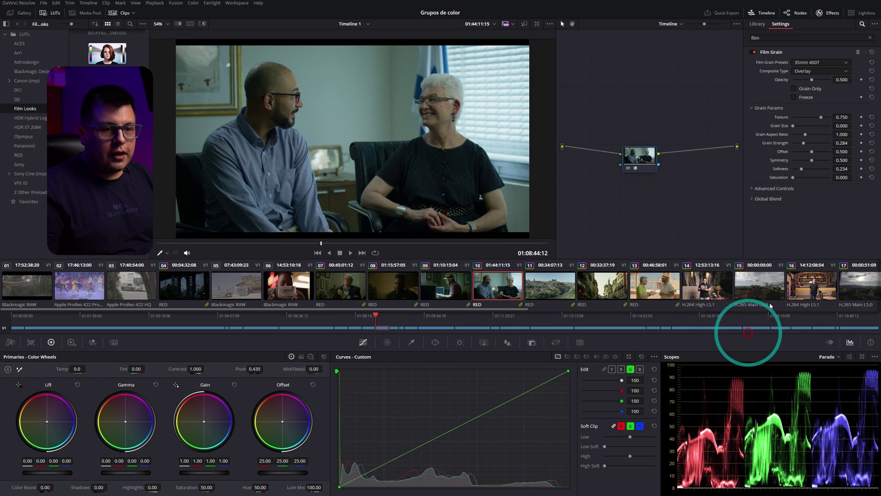
click(821, 282)
click(757, 287)
click(725, 285)
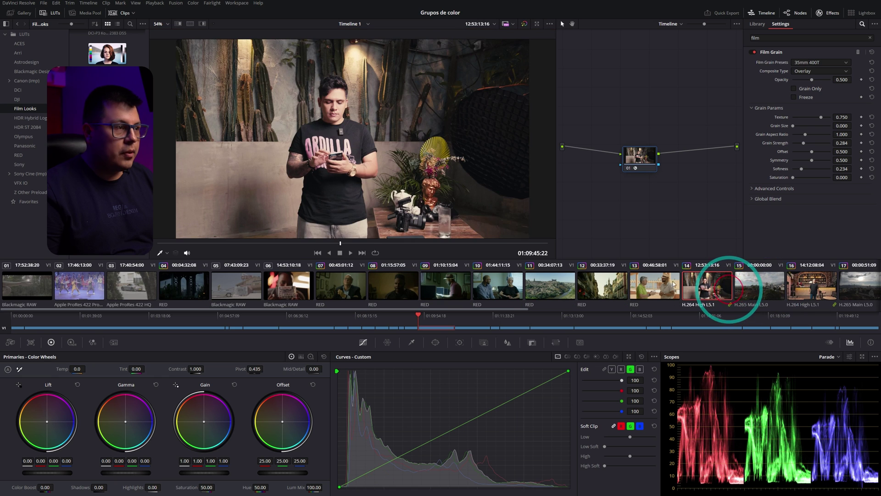
- Add a timeline node before Film Grain and push its Offset toward teal blue
click(637, 157)
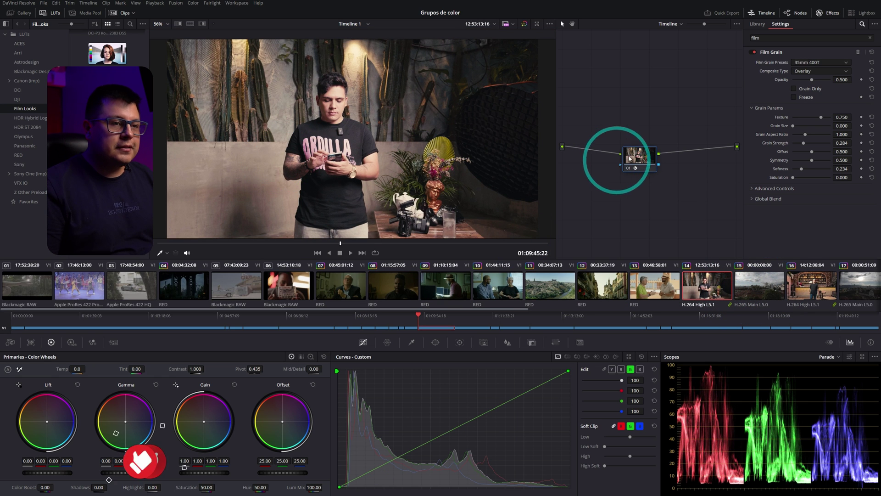
key(alt+shift+s)
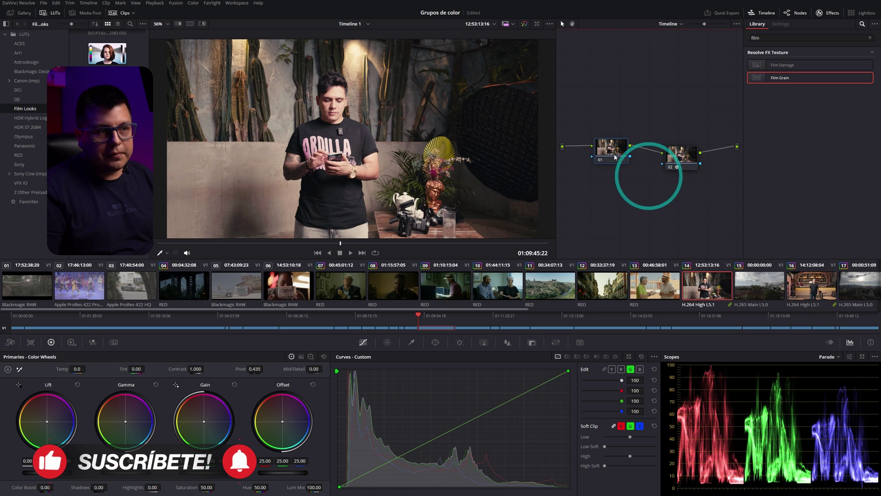
drag(615, 157, 613, 159)
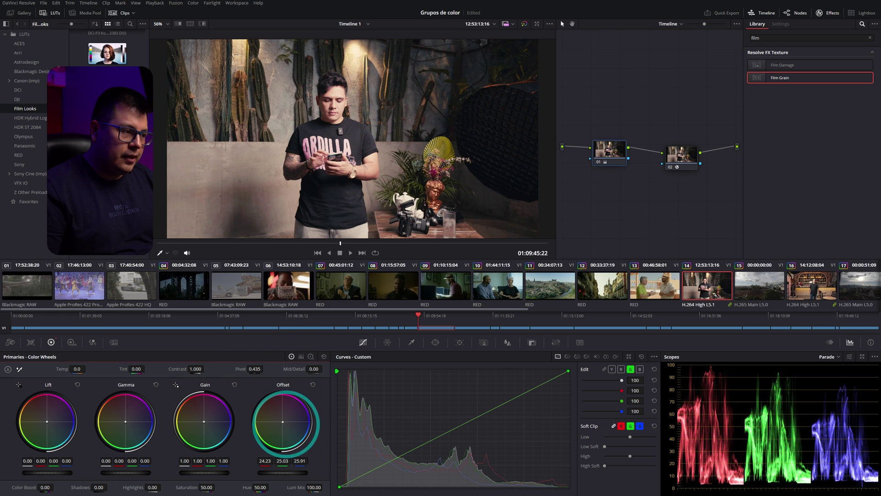
mouse_move(284, 421)
mouse_down()
mouse_move(333, 477)
mouse_move(293, 438)
mouse_up()
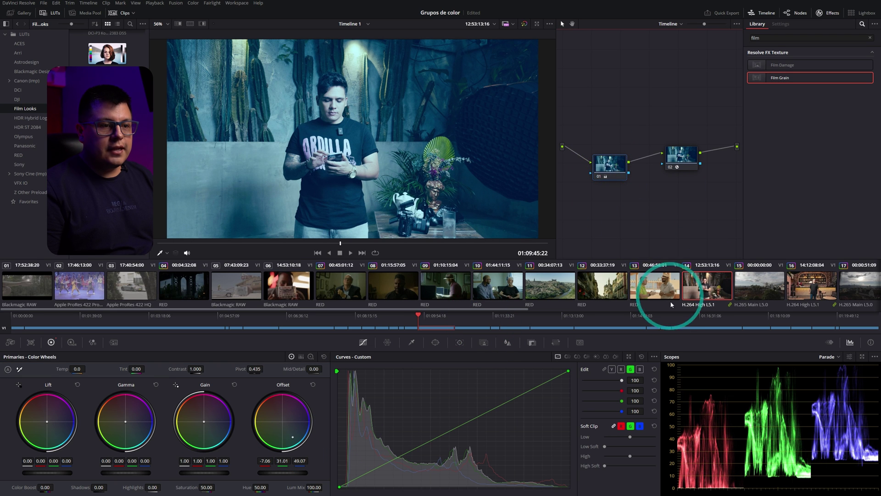
- Review the teal look on clips 13, 12, 11, 10, 09, 08 and 07
click(658, 289)
click(619, 291)
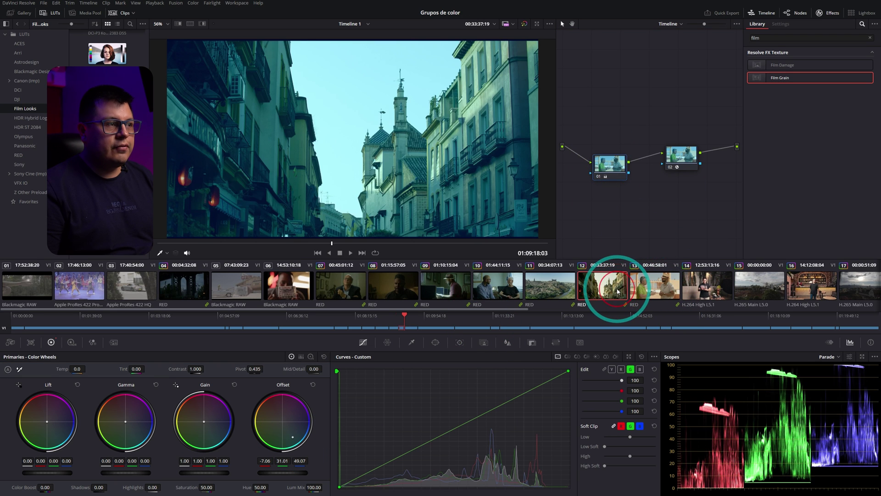
click(557, 290)
click(509, 289)
click(450, 289)
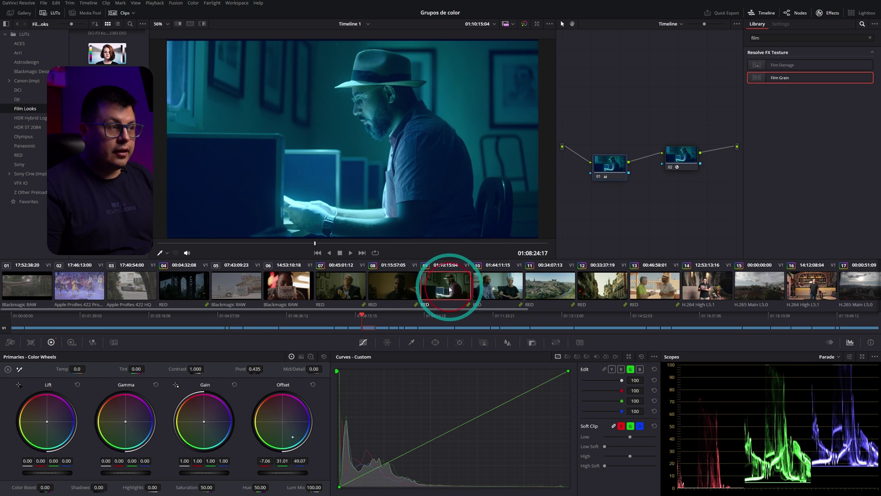
click(398, 289)
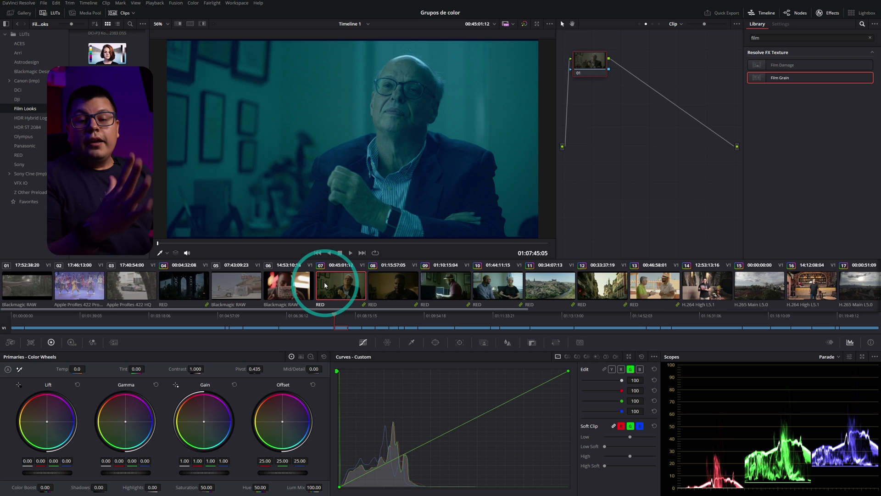
click(324, 281)
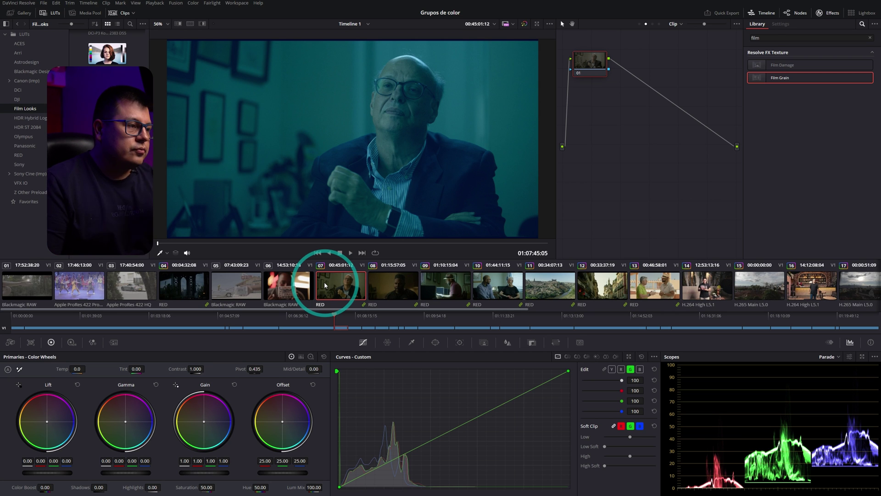
- View clips 02 and 03, then select clip 09
click(80, 290)
click(132, 284)
click(485, 291)
right_click(443, 285)
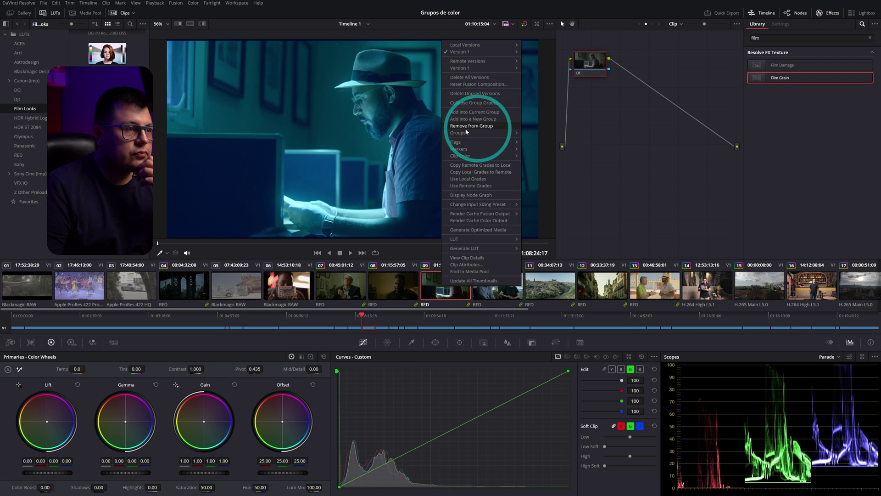
click(421, 295)
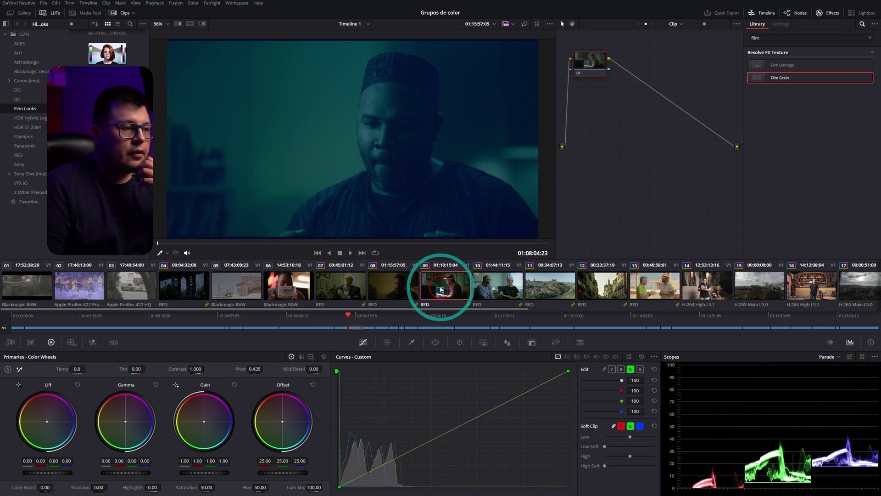
- Remove clip 09 from its group and show the two-node Timeline graph
right_click(446, 289)
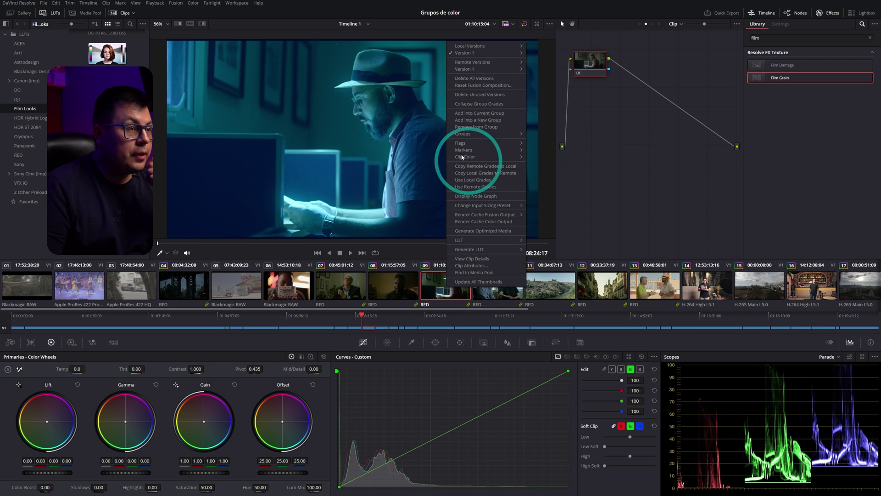
click(477, 127)
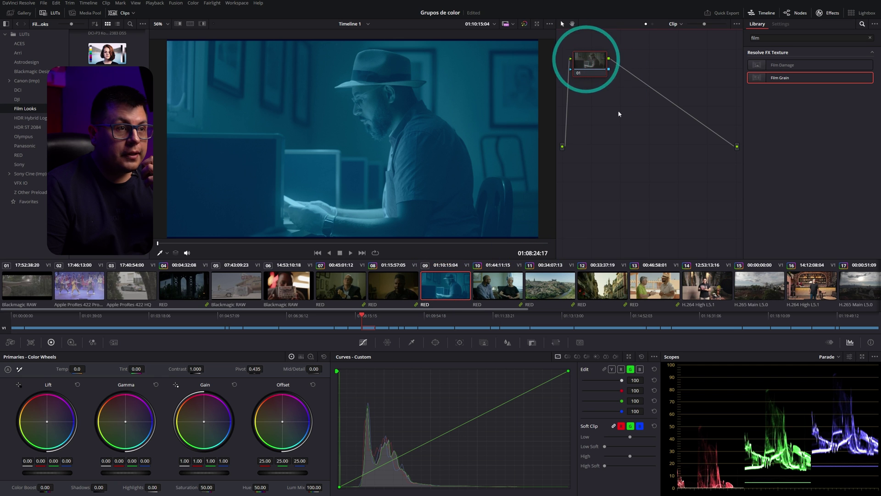
click(619, 136)
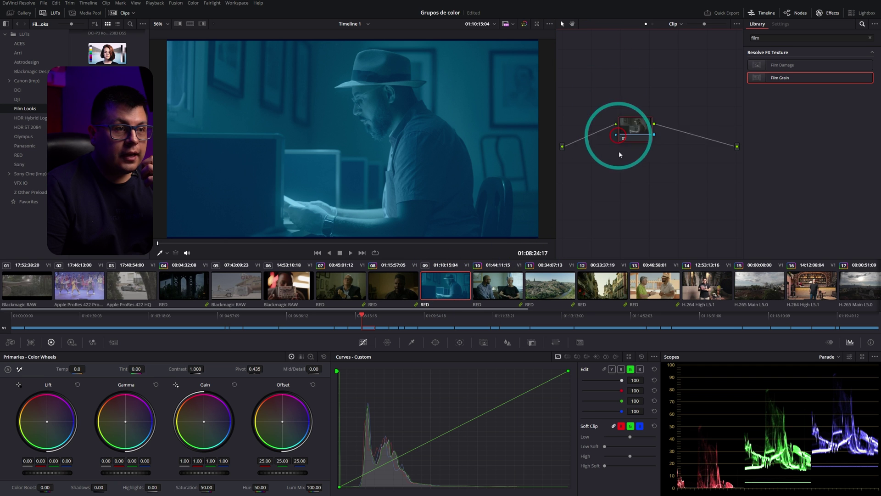
click(653, 26)
click(684, 44)
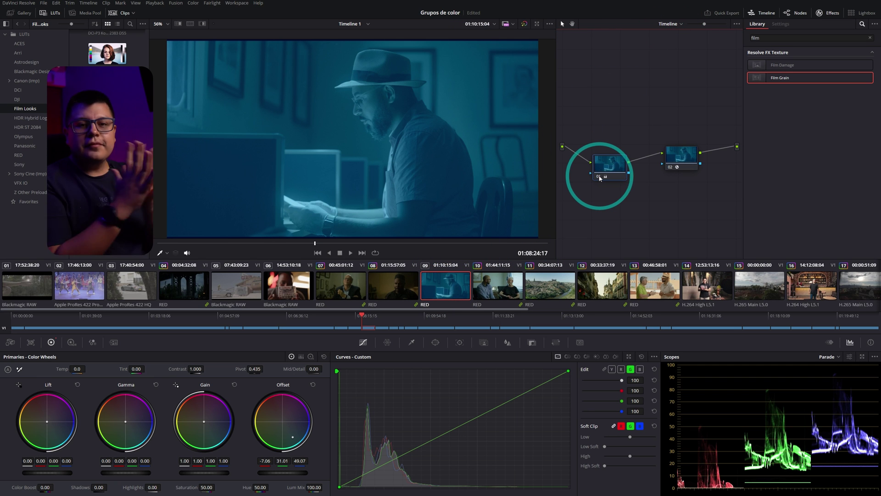